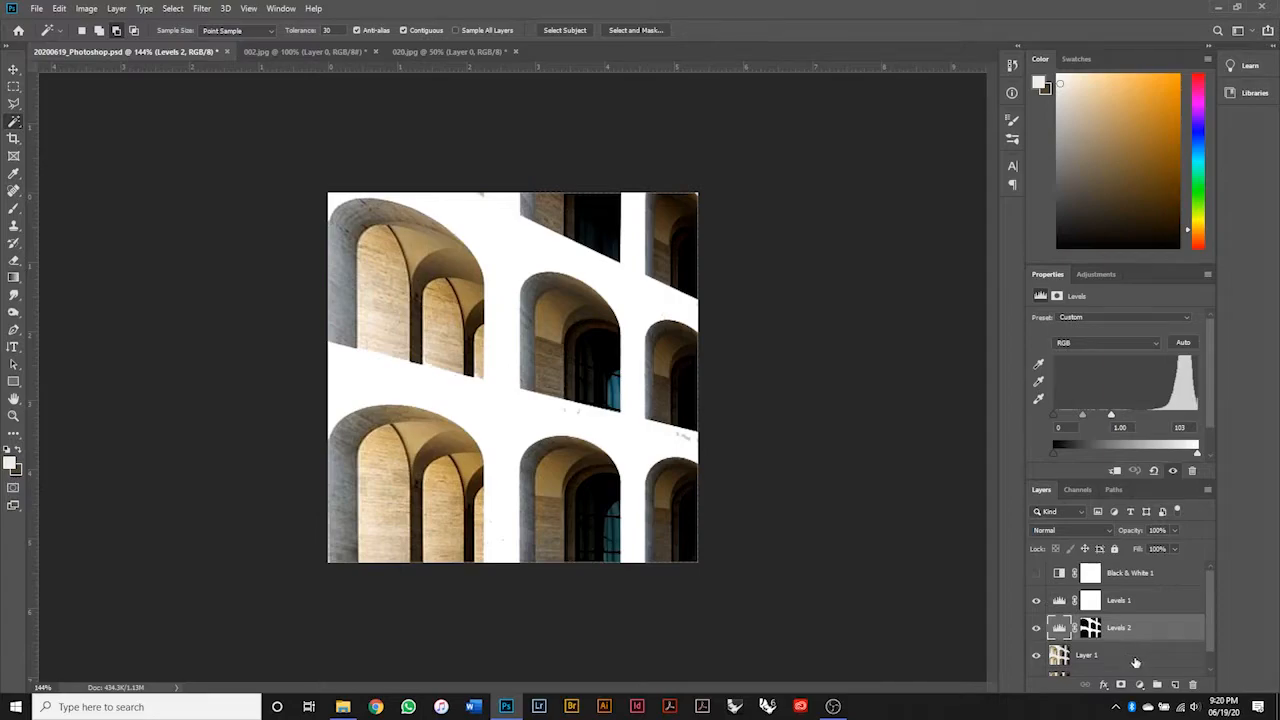
Group Layer 1, Levels 2, Levels 1 and Black & White 1 together, leaving the Background outside the group.
click(13, 69)
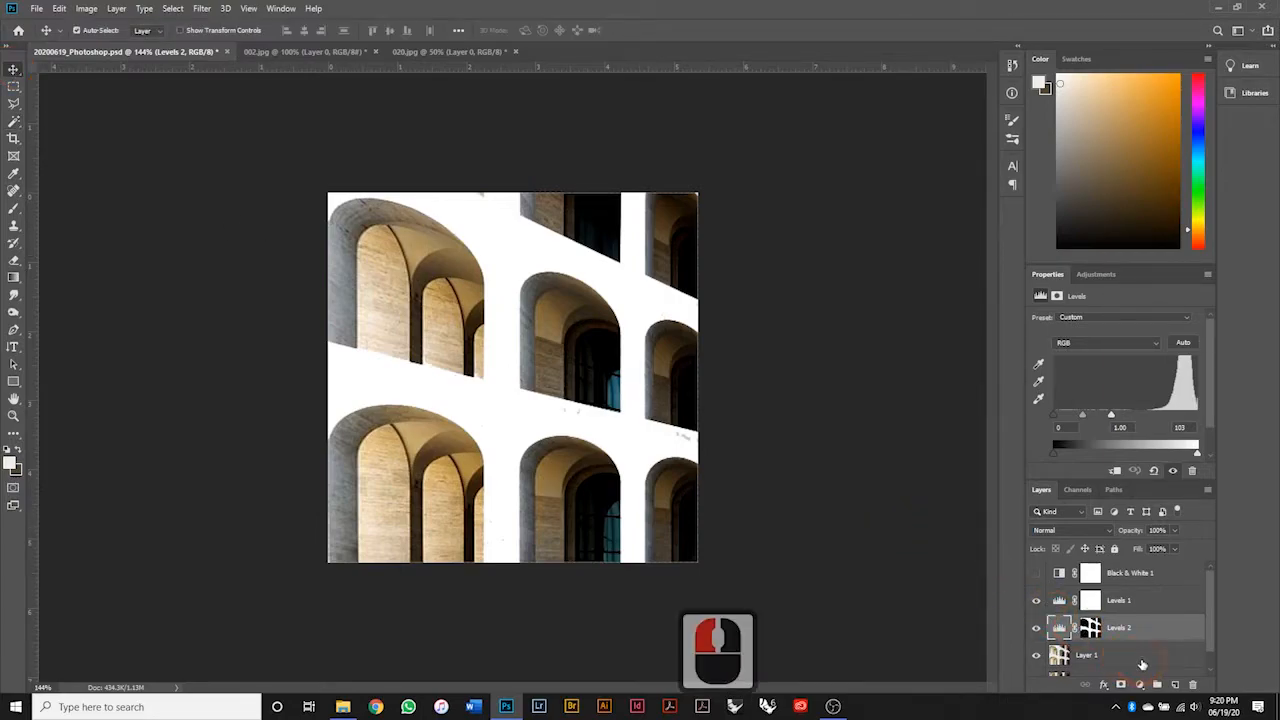
click(1143, 656)
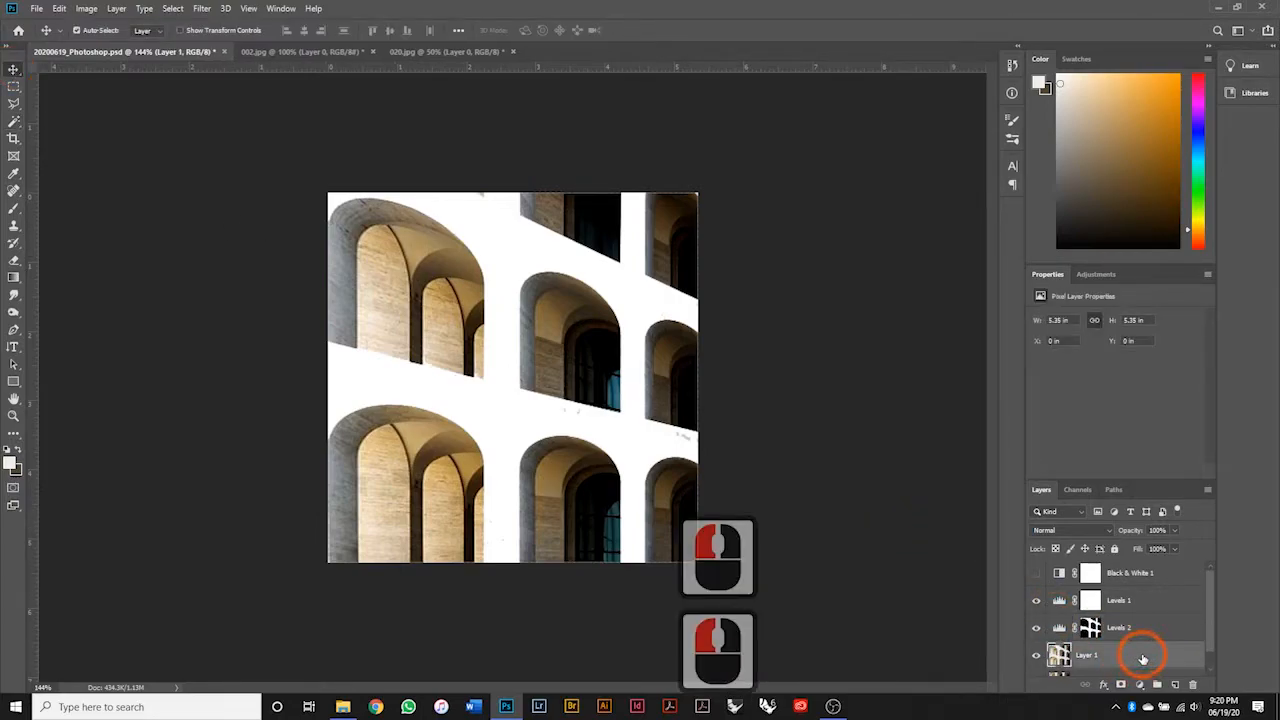
shift+click(1163, 582)
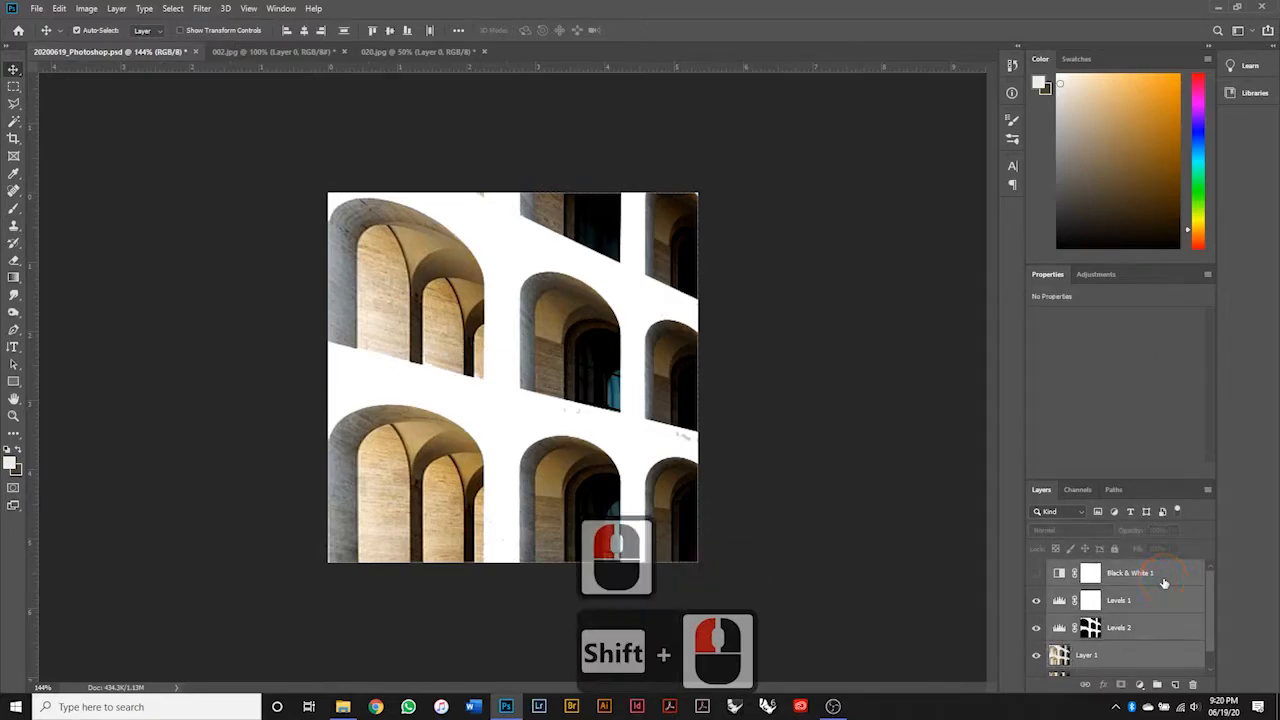
key(ctrl+g)
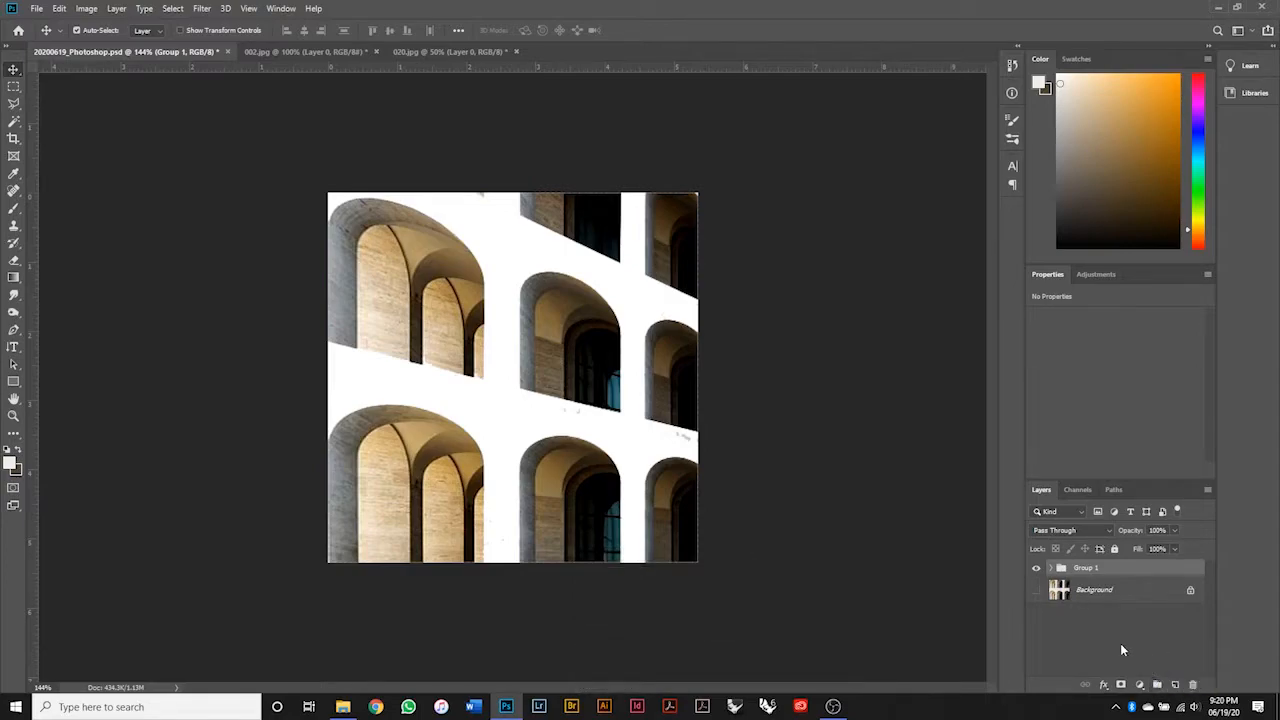
Hide the Levels 2 adjustment layer inside Group 1 and leave the group collapsed.
click(1052, 569)
click(1052, 569)
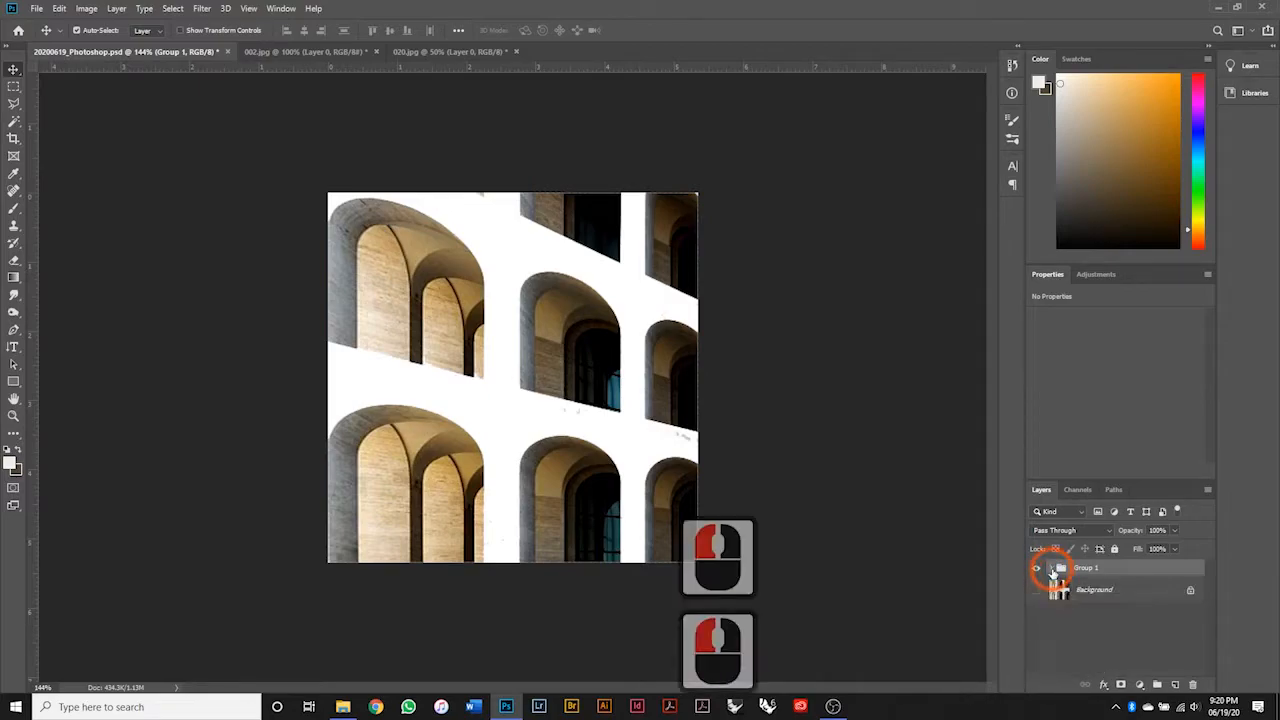
click(1052, 569)
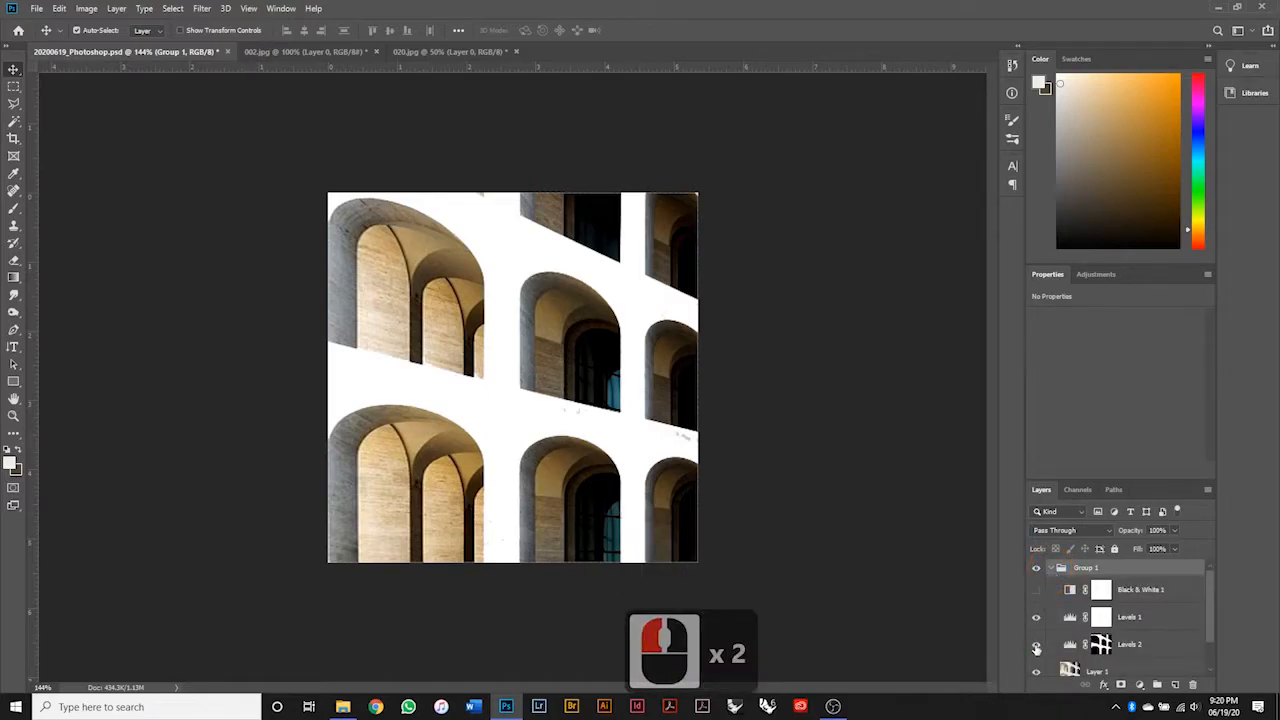
click(1036, 646)
click(1052, 569)
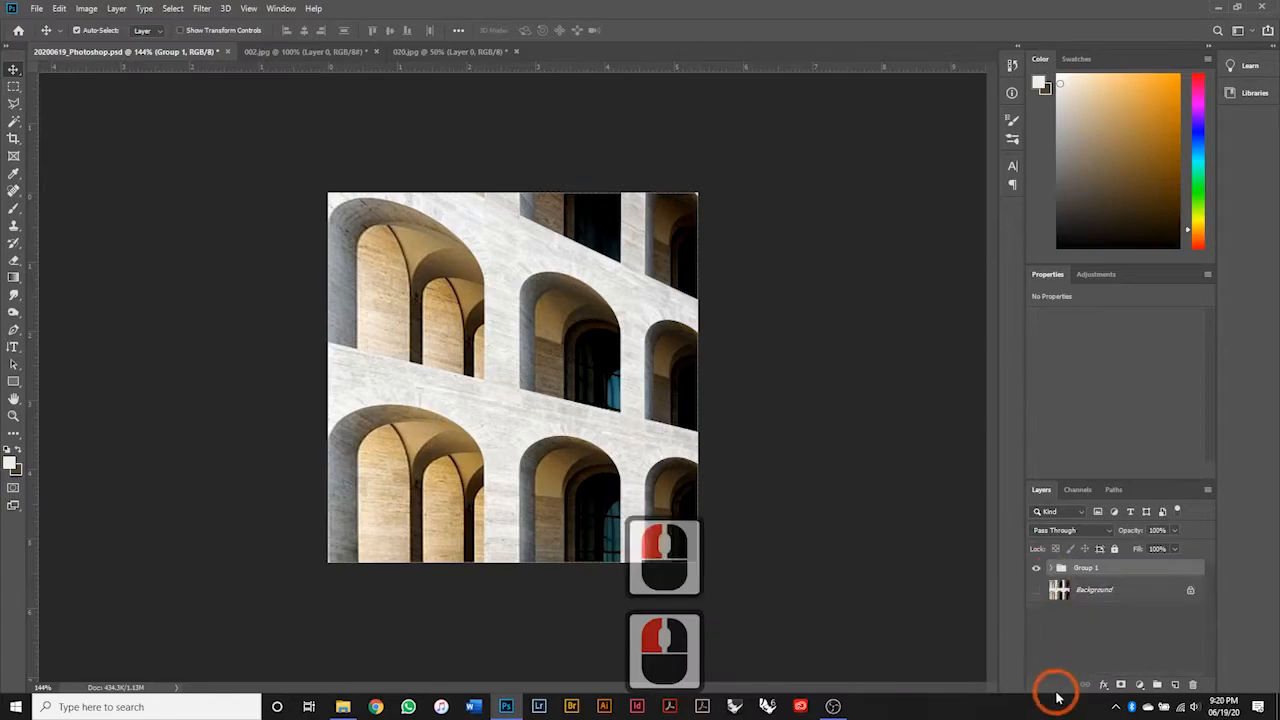
Toggle the visibility of Group 1 off and on to check what it controls on the canvas.
click(1037, 569)
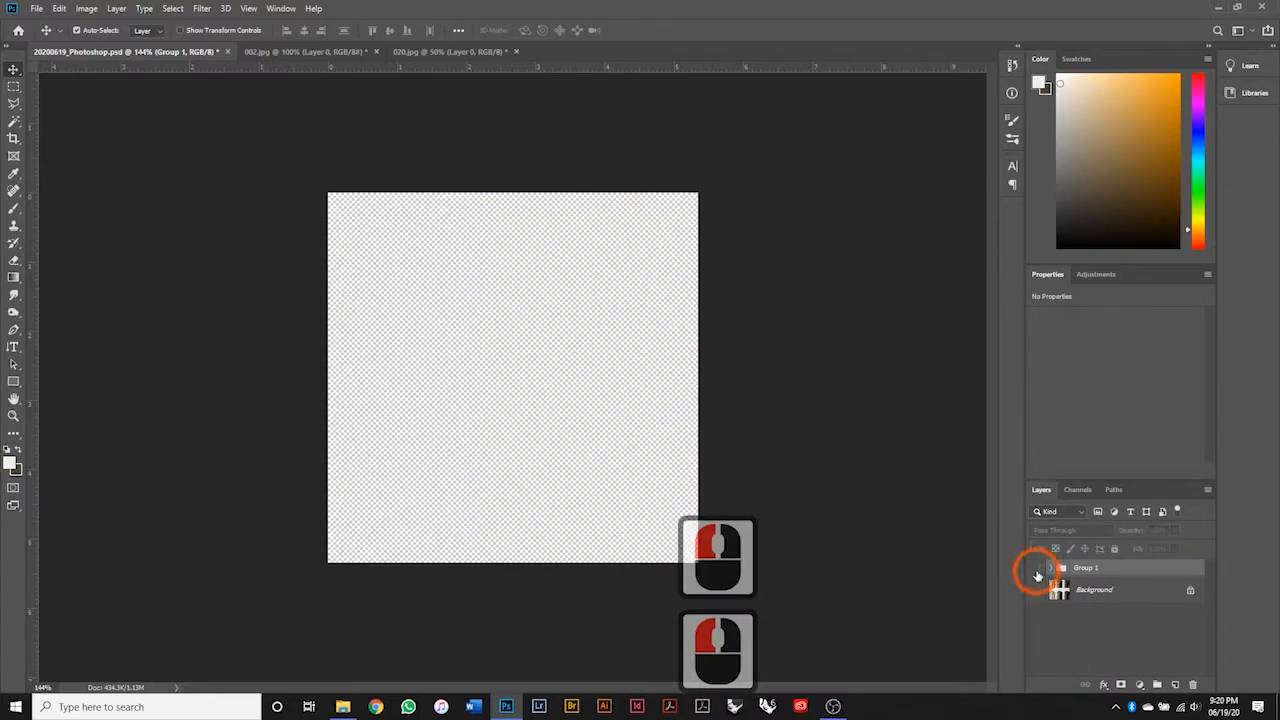
click(1037, 569)
click(660, 298)
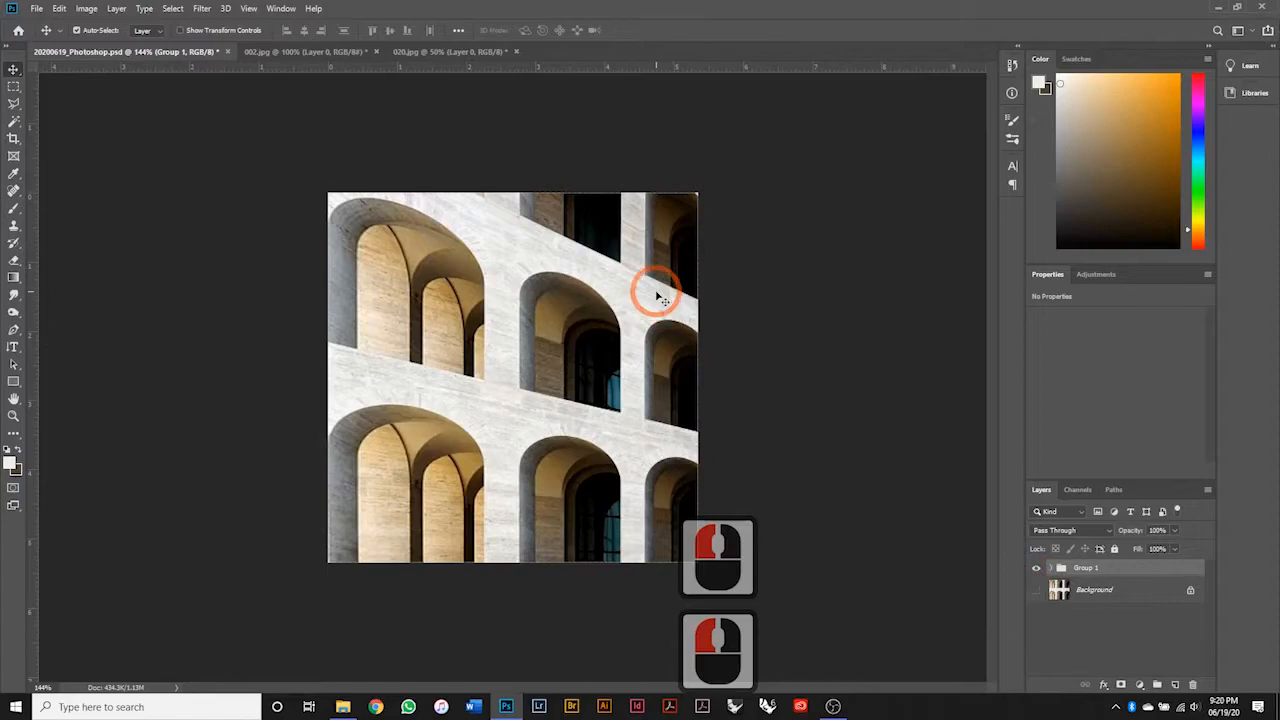
Copy Layer 0, the perspective drawing in 002.jpg, into 20200619_Photoshop.psd above Group 1.
click(290, 52)
click(731, 251)
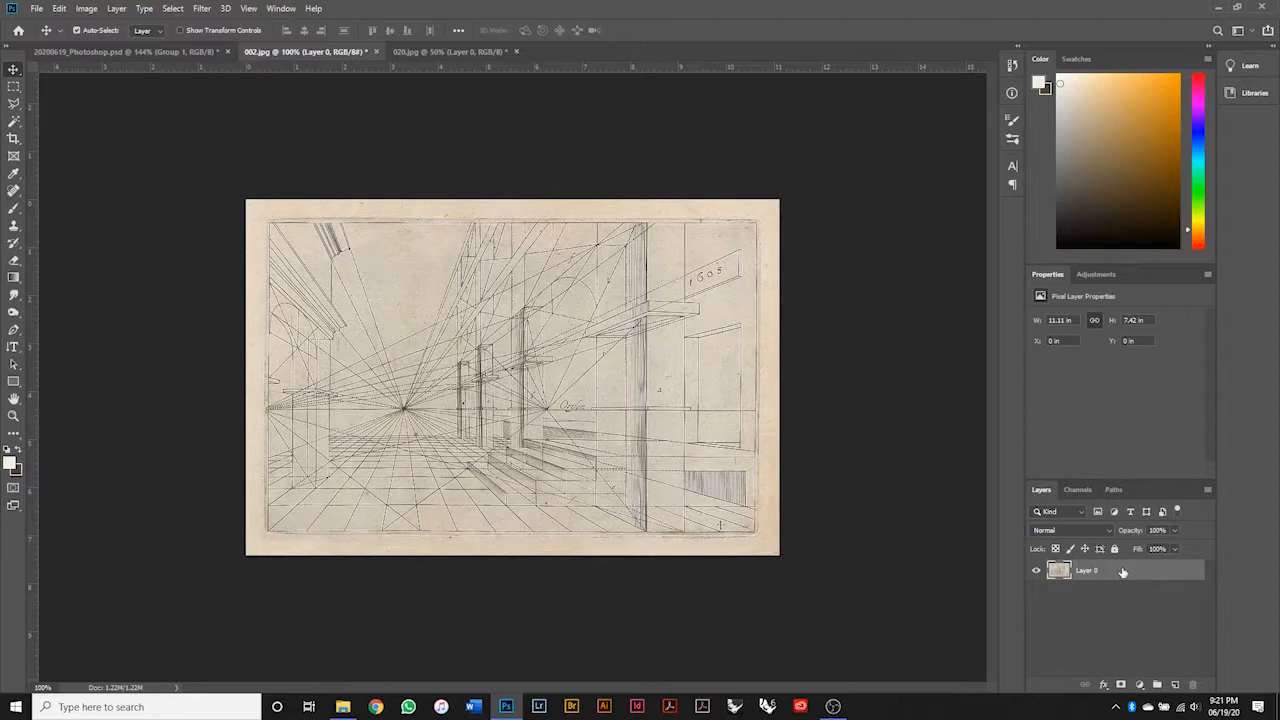
mouse_move(1123, 572)
mouse_down()
mouse_move(808, 534)
mouse_move(337, 242)
mouse_move(147, 51)
mouse_move(259, 274)
mouse_move(529, 368)
mouse_up()
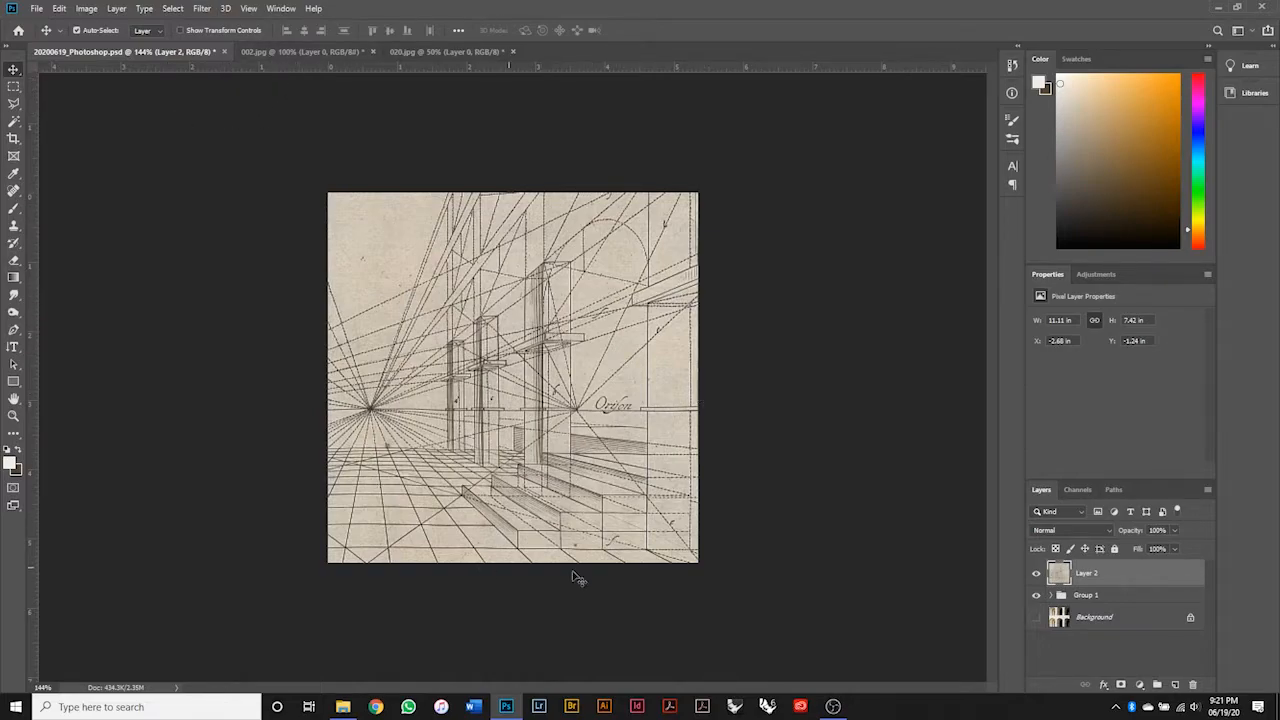
click(634, 470)
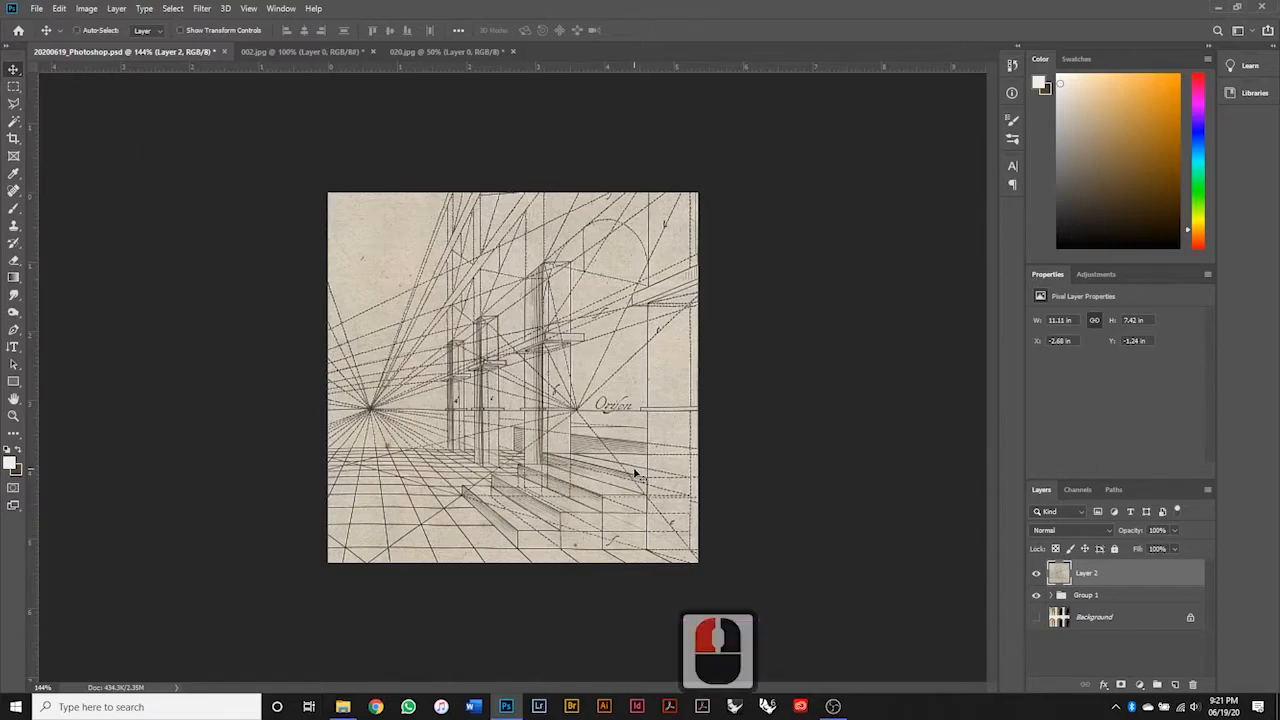
Transform the perspective drawing layer to fit the canvas at 5.35 by 5.35 in and flip it horizontally.
key(ctrl+t)
drag(526, 107, 523, 194)
drag(525, 619, 529, 569)
drag(910, 378, 697, 377)
drag(143, 379, 328, 378)
right_click(529, 323)
click(569, 486)
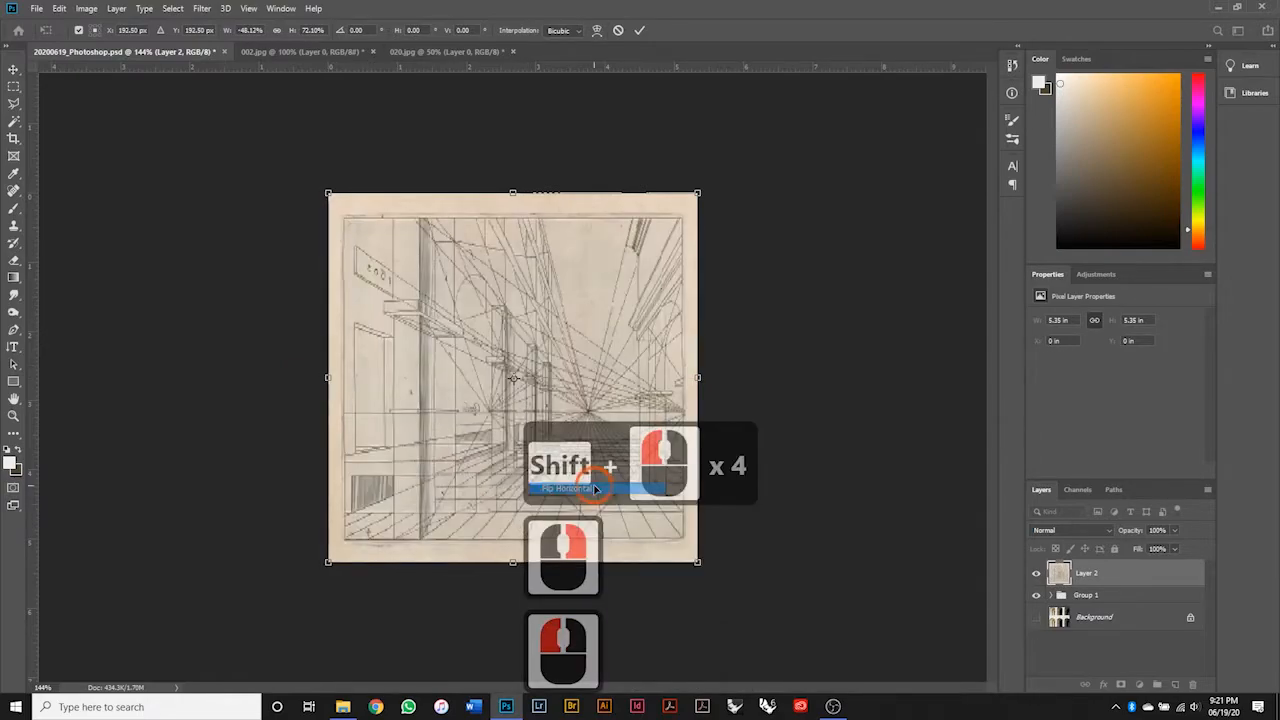
key(Return)
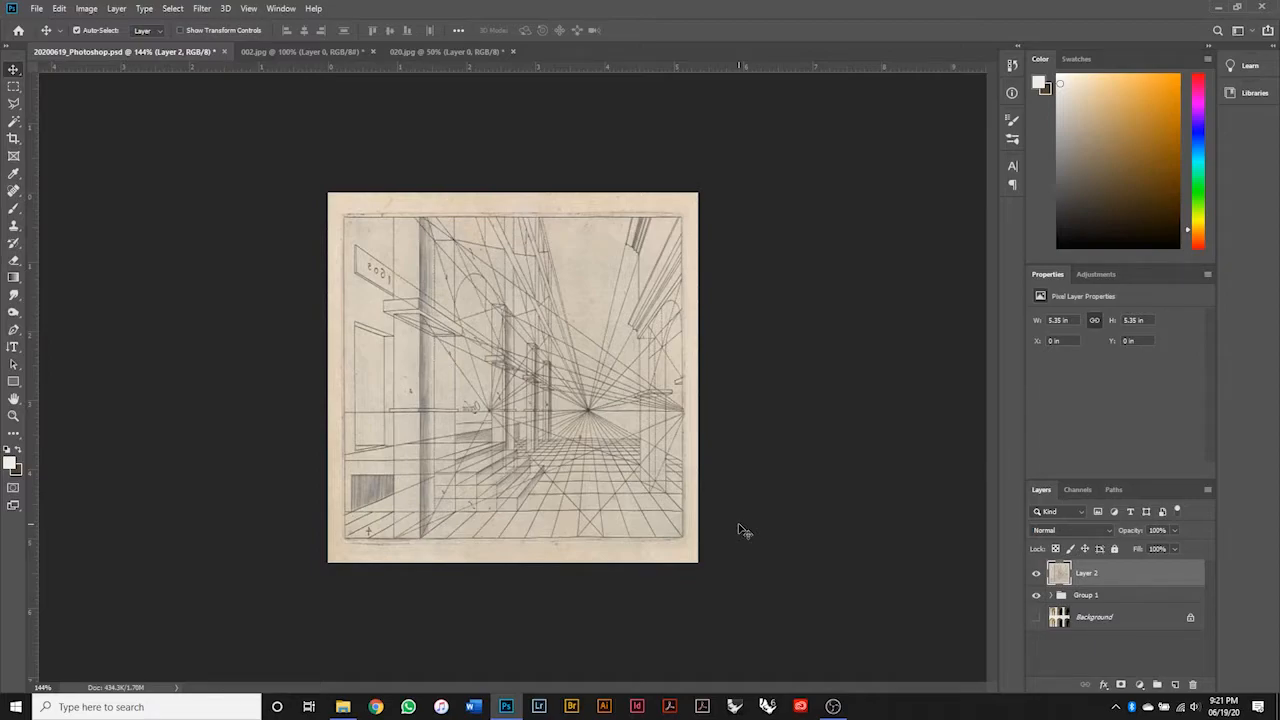
Try the perspective drawing layer at 50% opacity over the arches, and return it to 100%.
click(1175, 533)
drag(1175, 544, 1145, 548)
click(1146, 549)
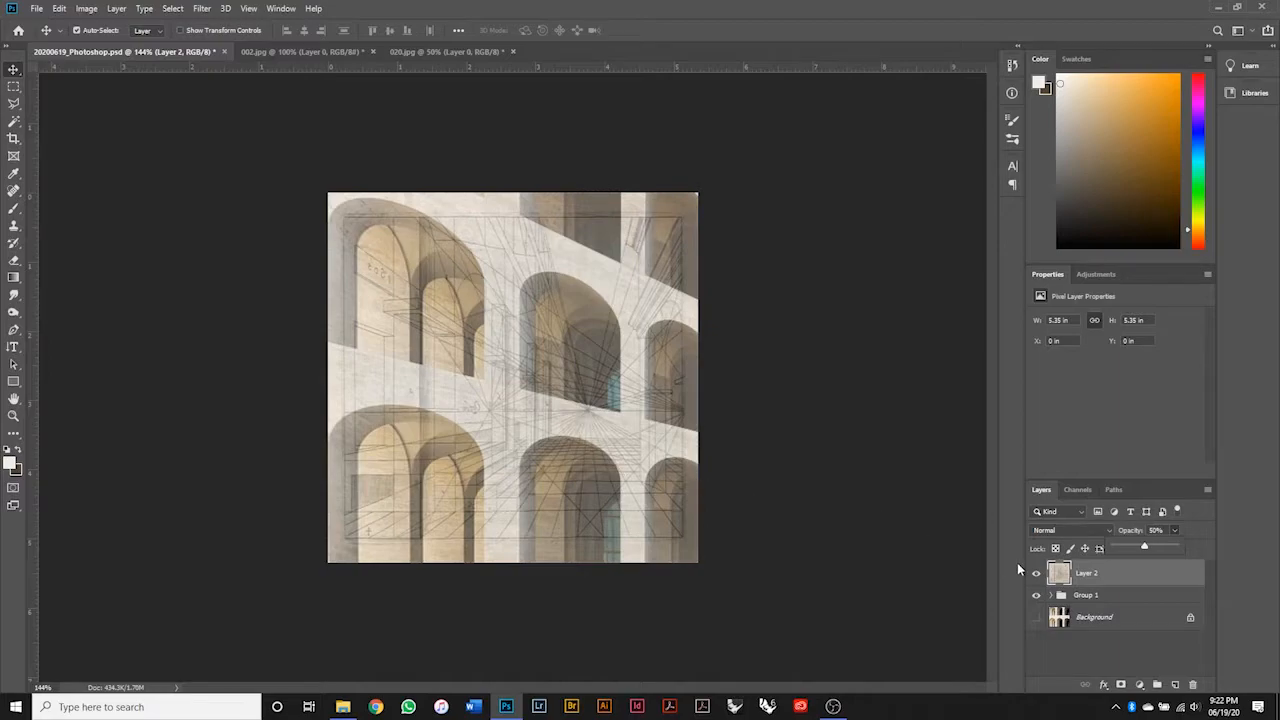
click(1128, 598)
click(1110, 578)
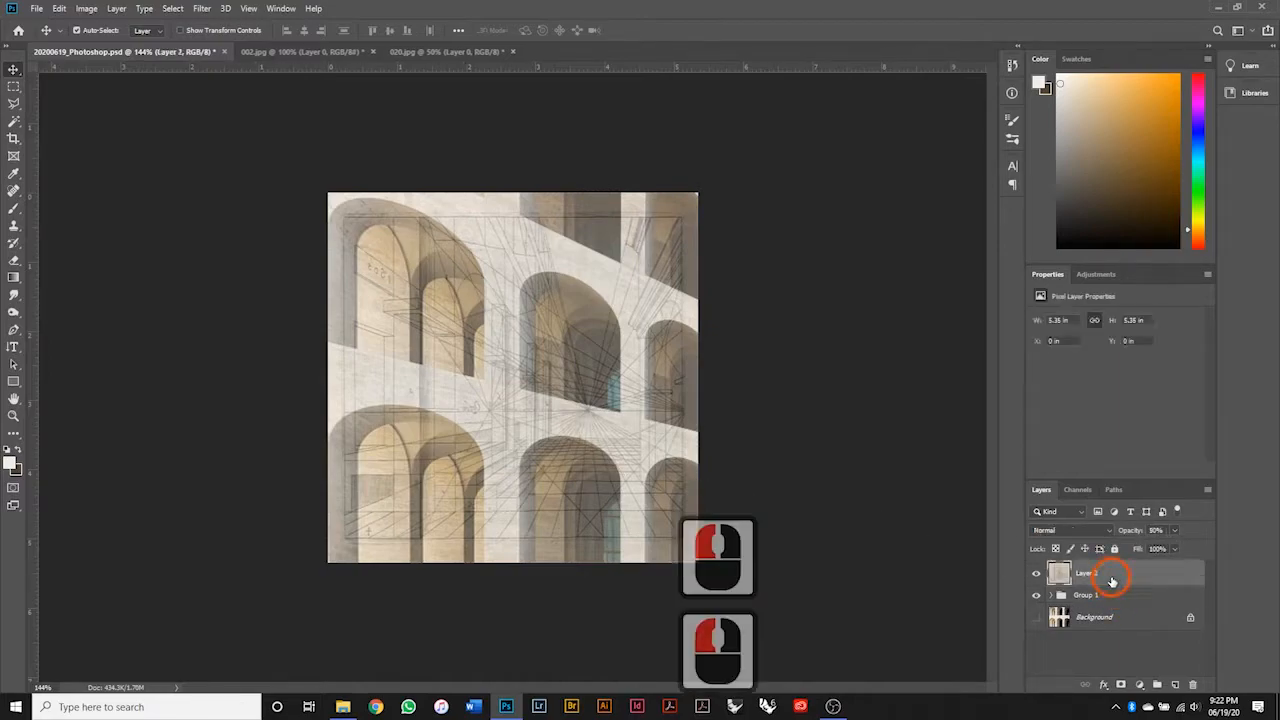
mouse_move(1175, 524)
mouse_down()
mouse_move(1174, 548)
mouse_move(1157, 549)
mouse_move(1212, 544)
mouse_up()
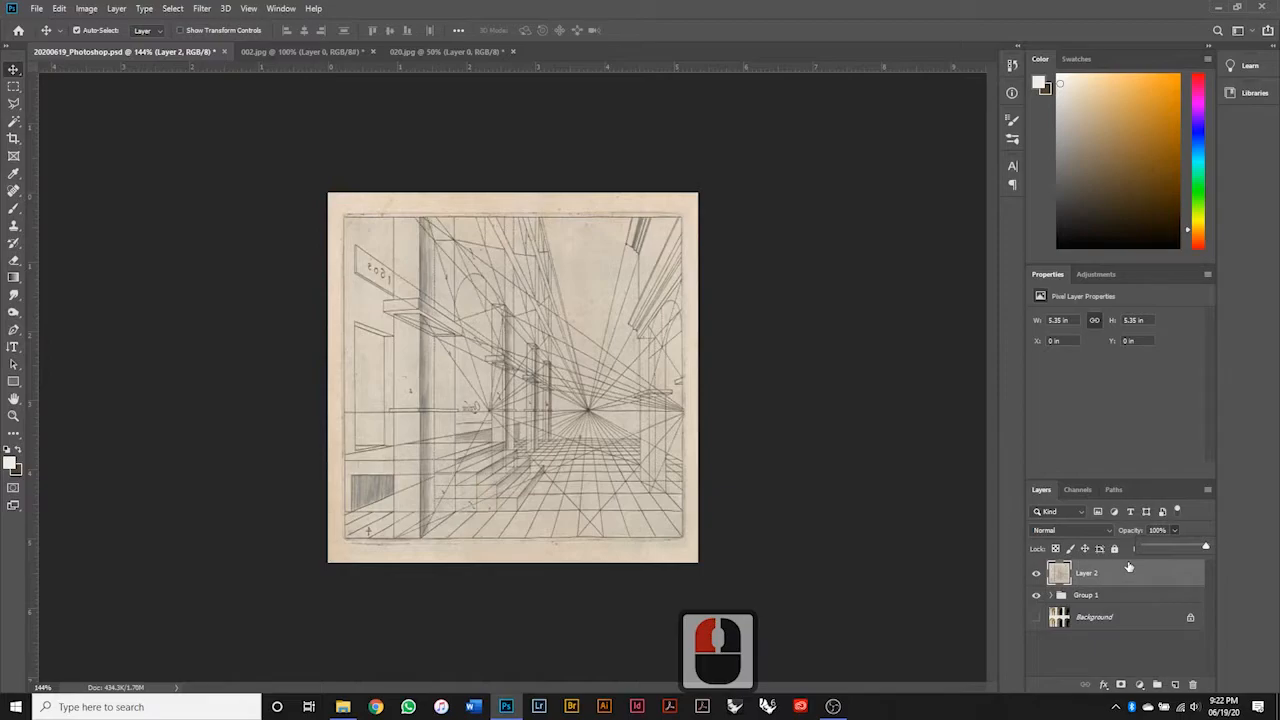
click(1129, 567)
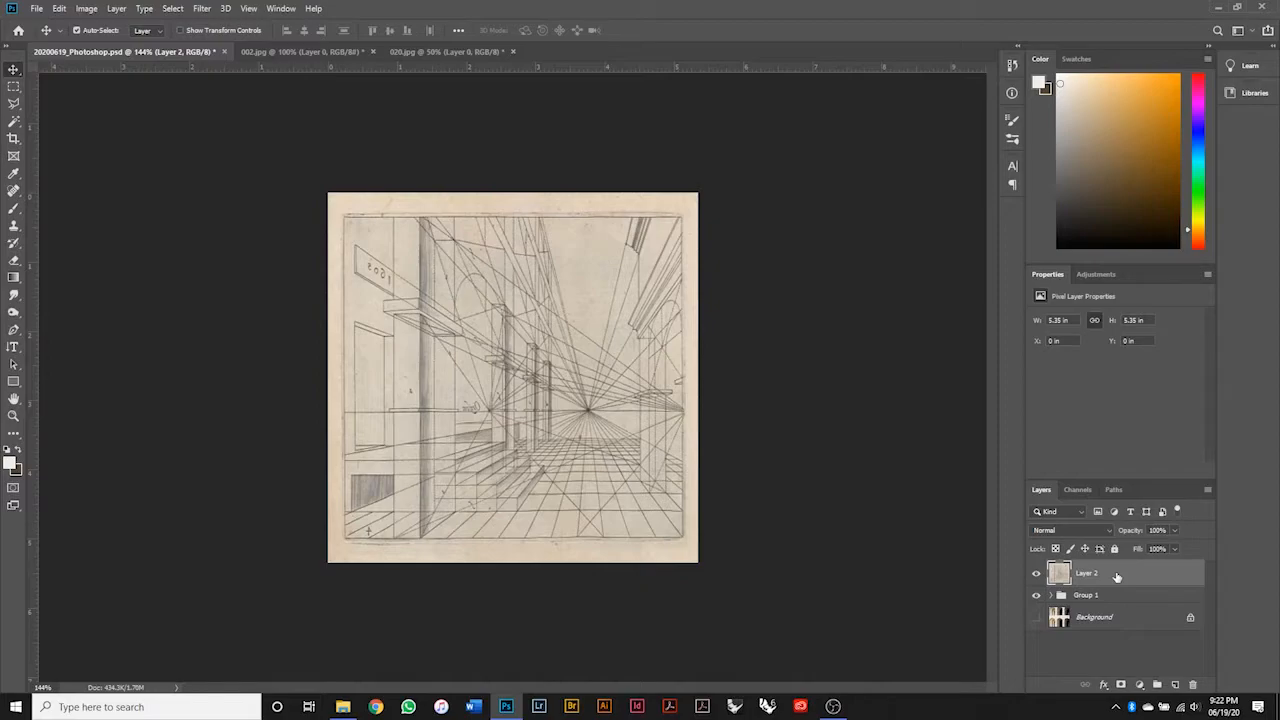
Set the perspective drawing layer's blend mode to Lighten and its opacity to 48%.
click(1066, 529)
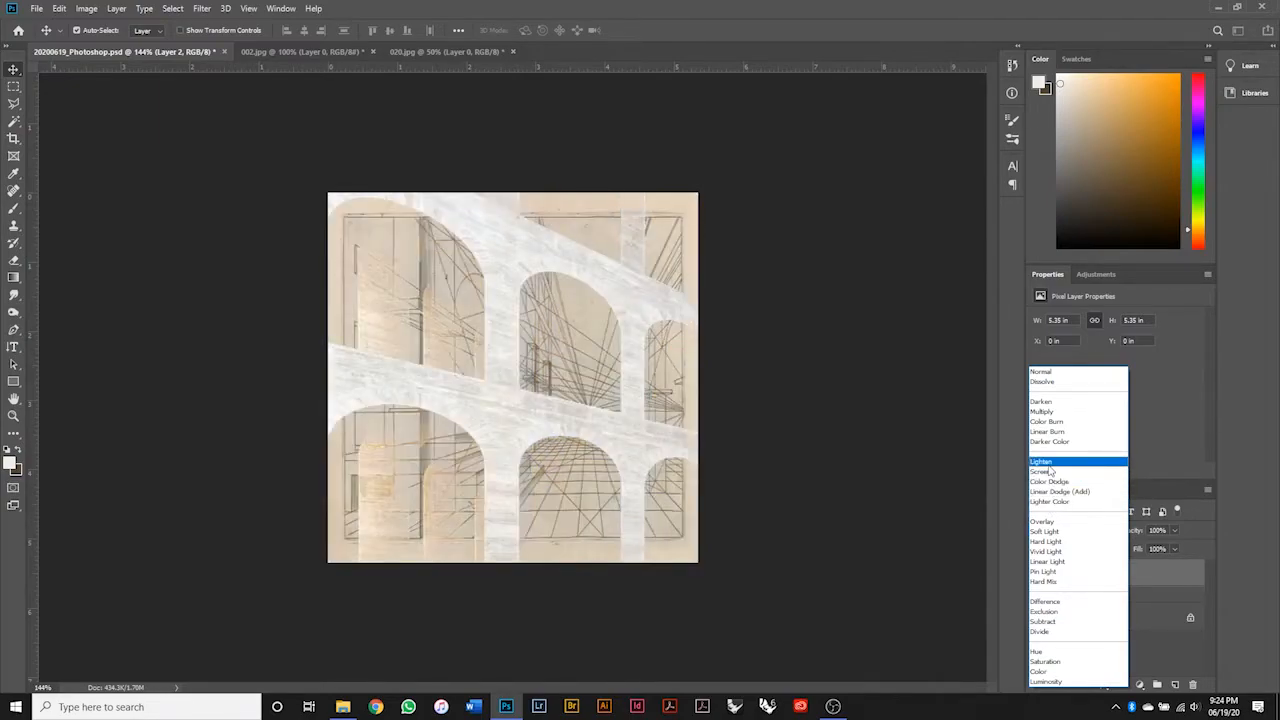
click(1047, 465)
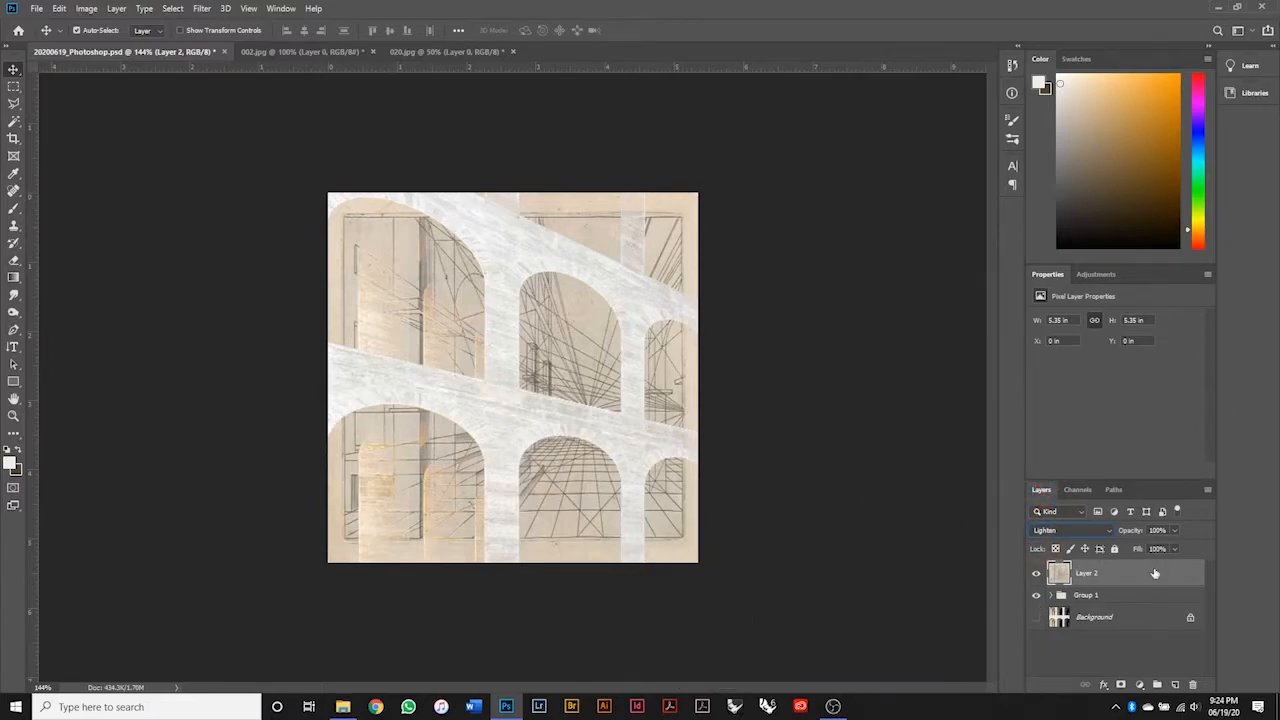
click(1173, 530)
drag(1173, 548, 1143, 548)
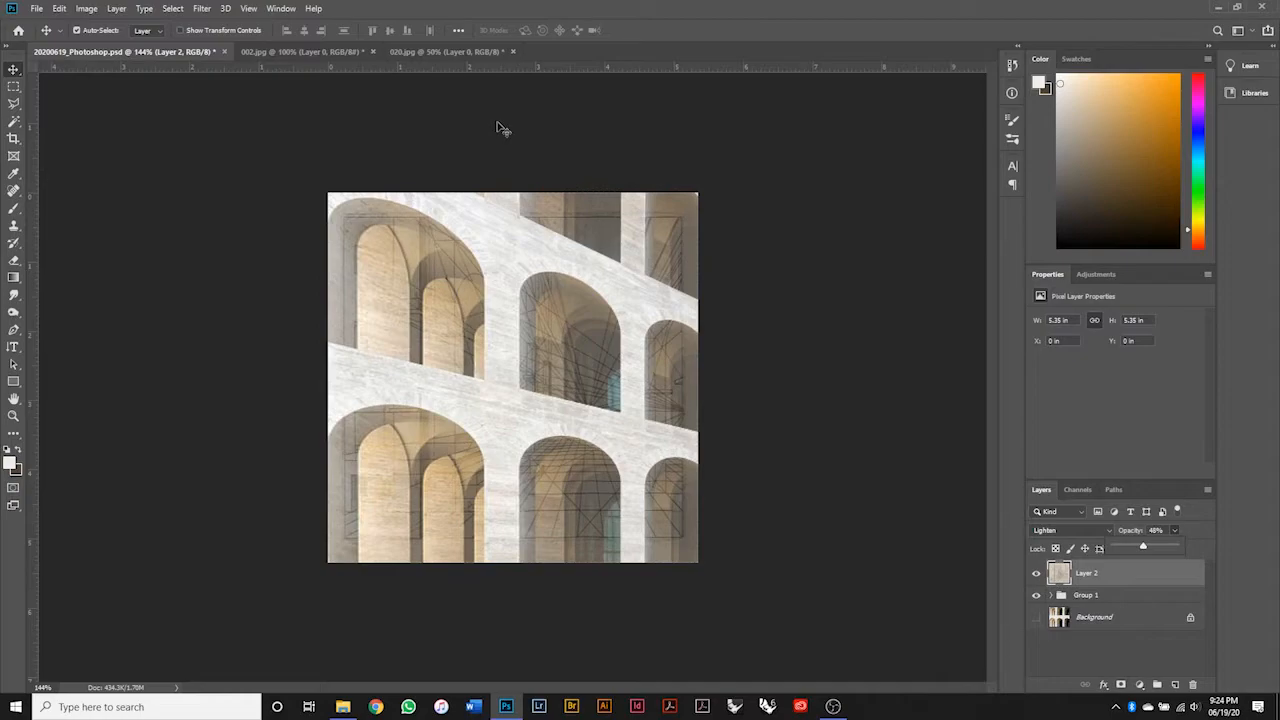
In 020.jpg, select the light background with the Magic Wand and invert the selection to isolate the concrete stairs.
click(420, 52)
key(ctrl+d)
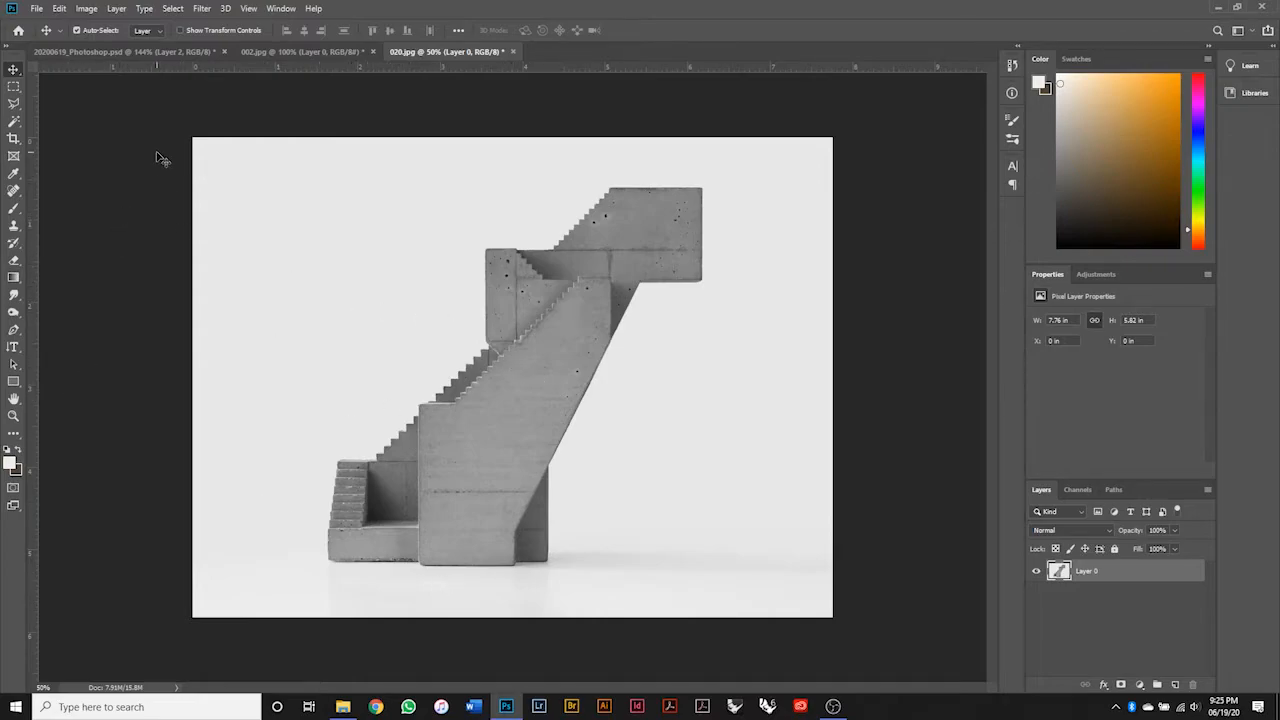
click(14, 121)
click(216, 285)
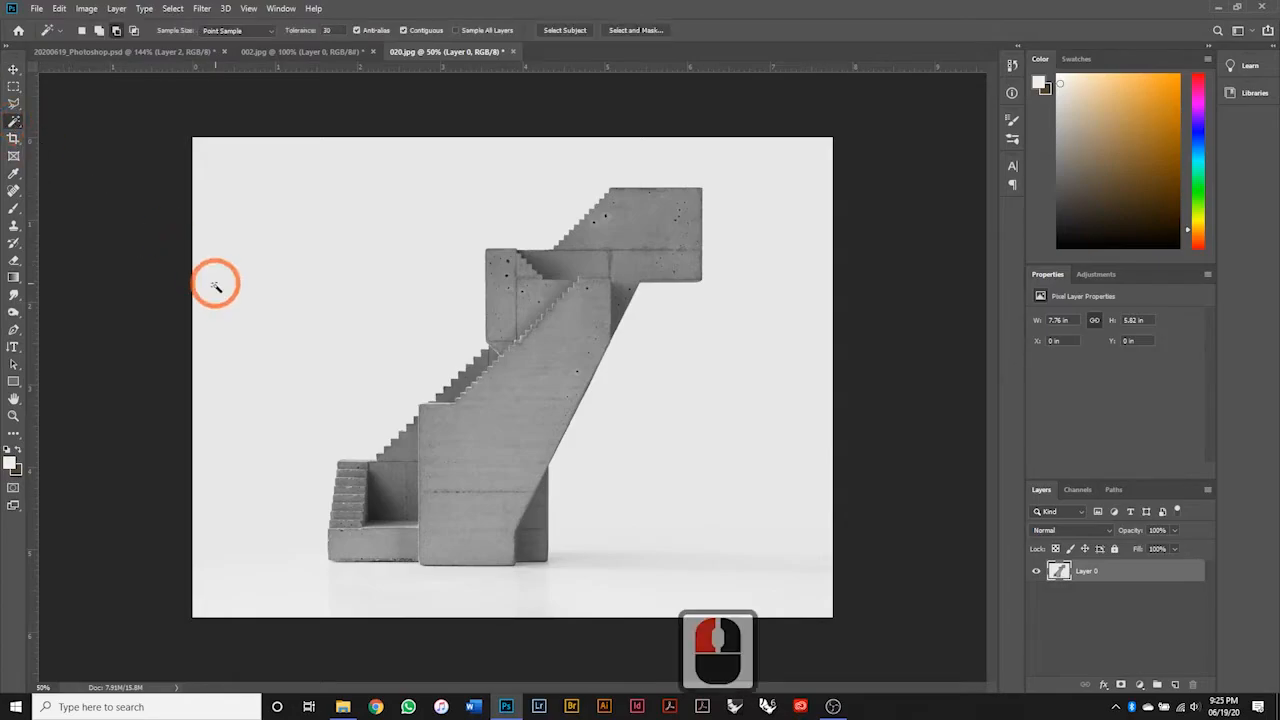
click(364, 194)
click(389, 390)
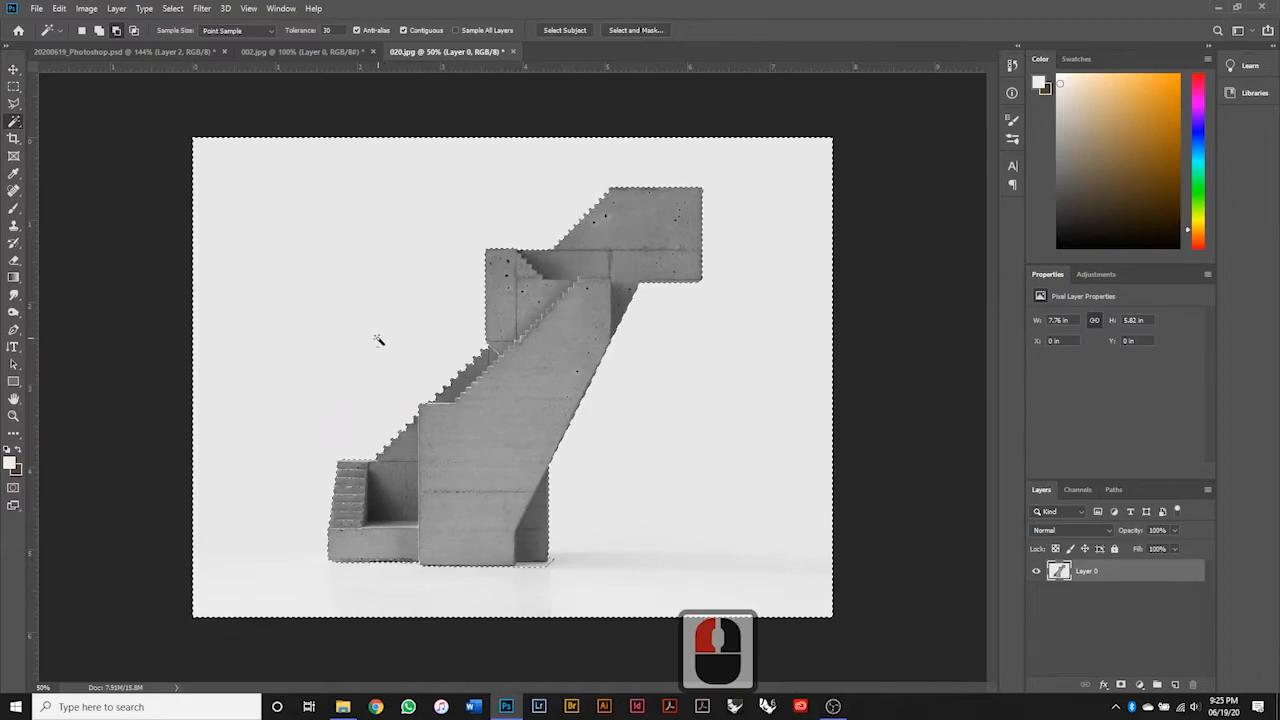
key(ctrl+shift+i)
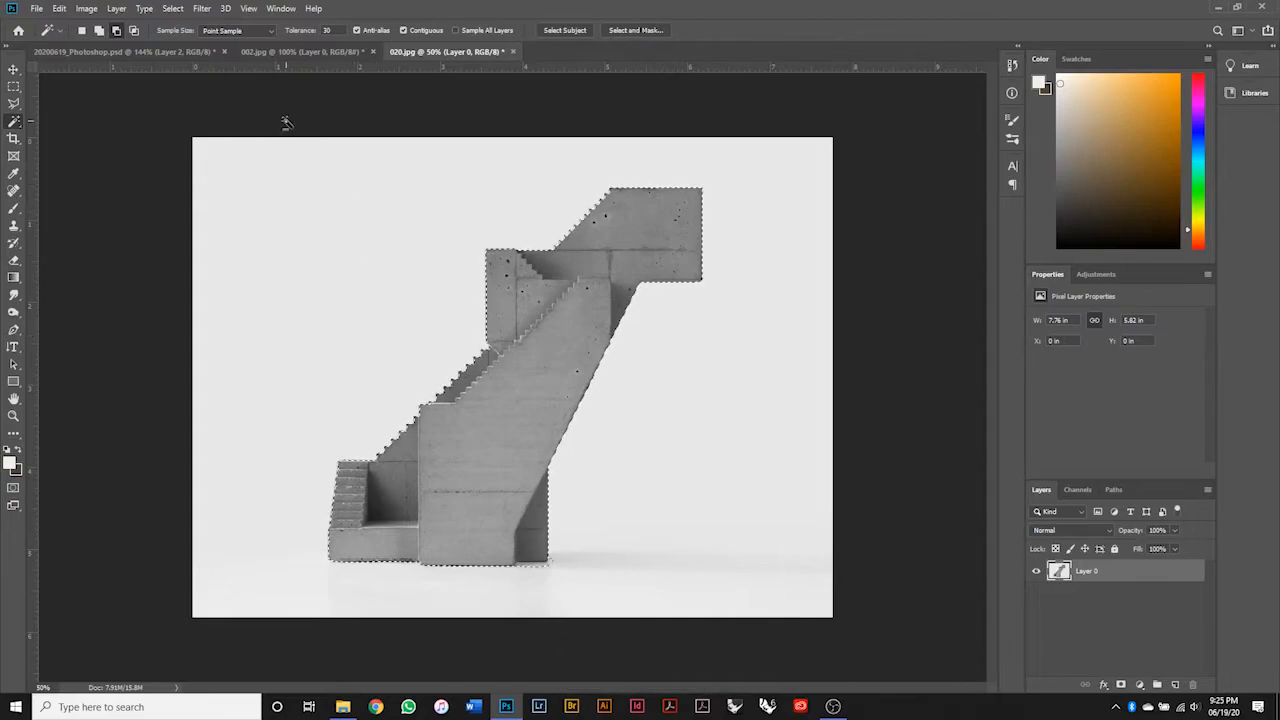
Save the stairs selection as a new channel named "Stairs Tutorial" in 020.jpg.
click(174, 9)
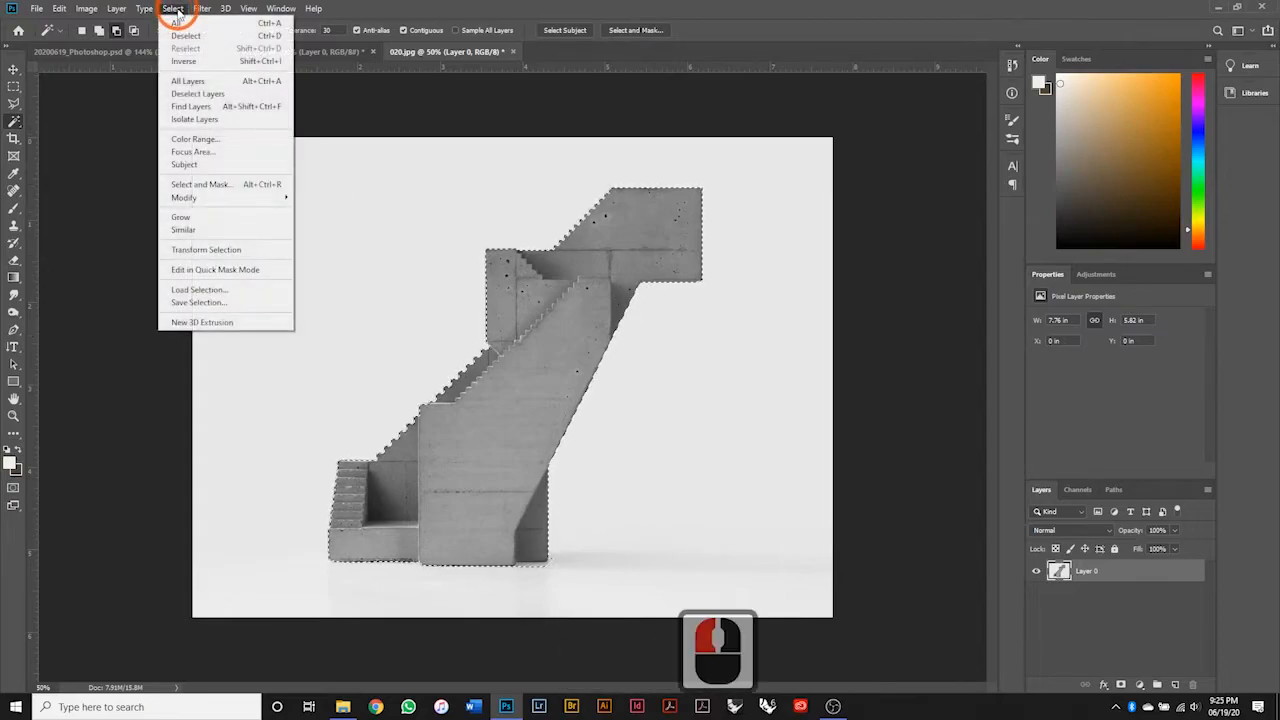
click(237, 302)
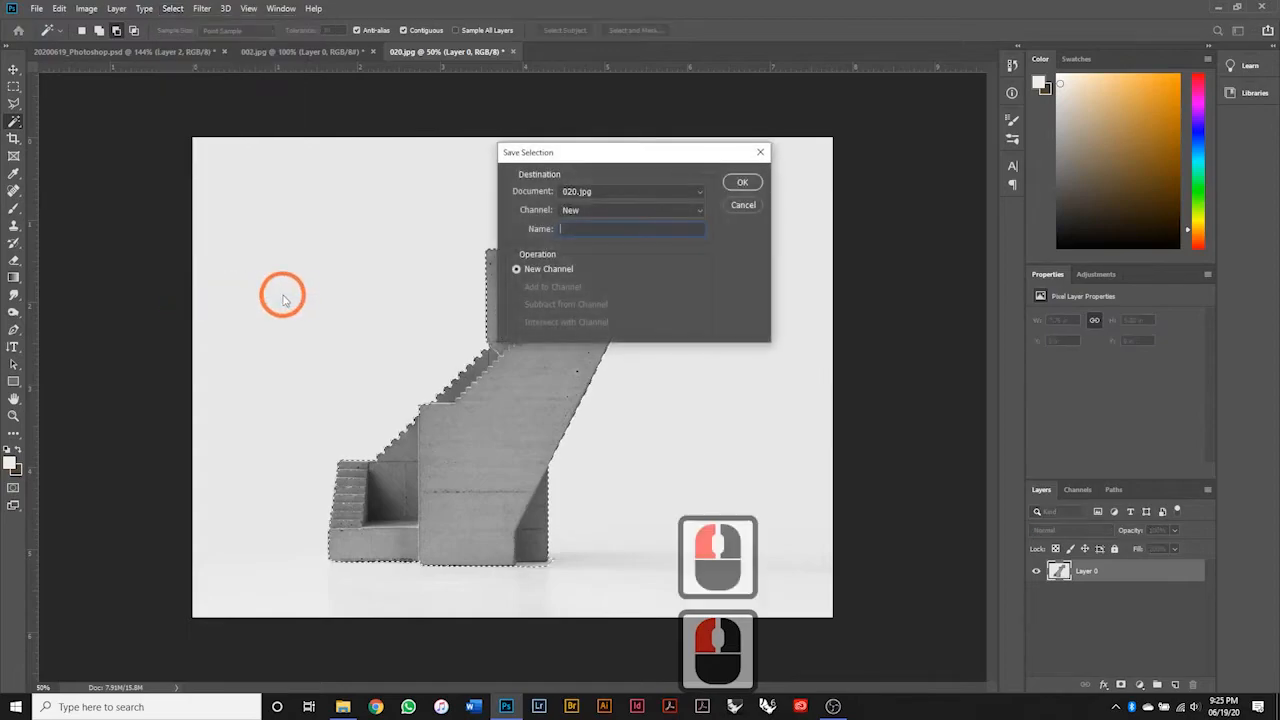
click(621, 231)
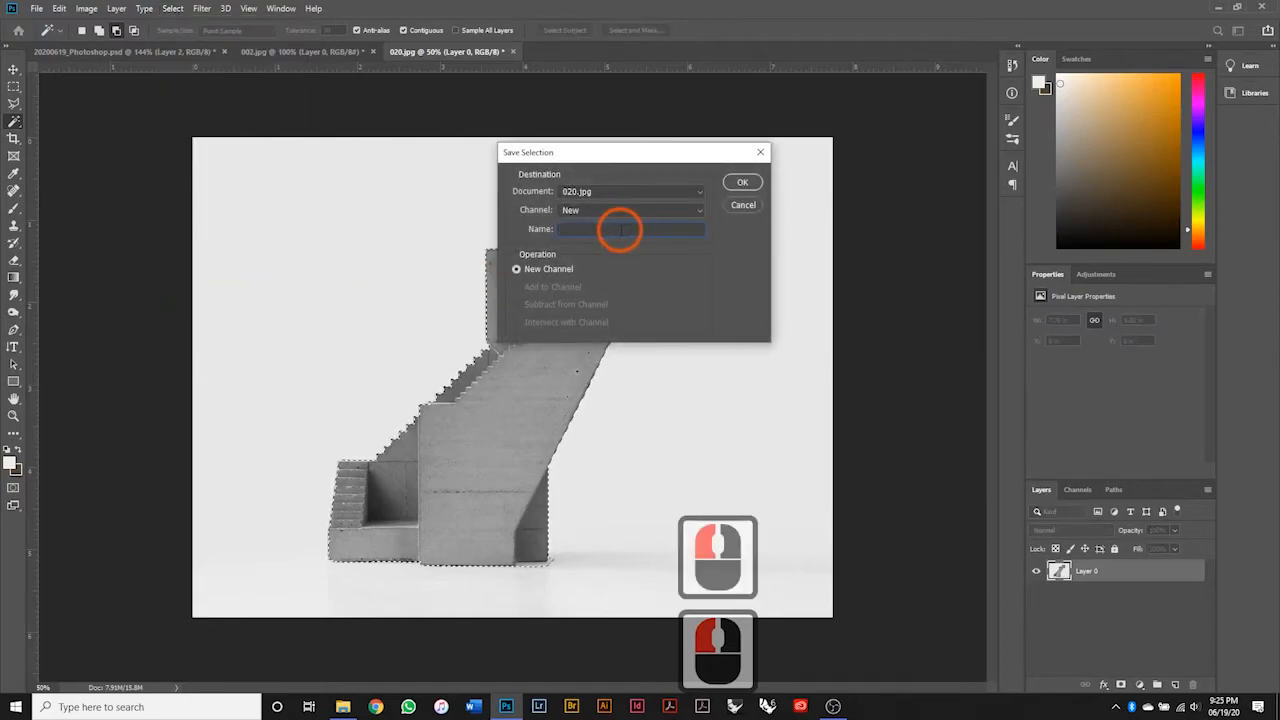
text(Stairs Tutorial)
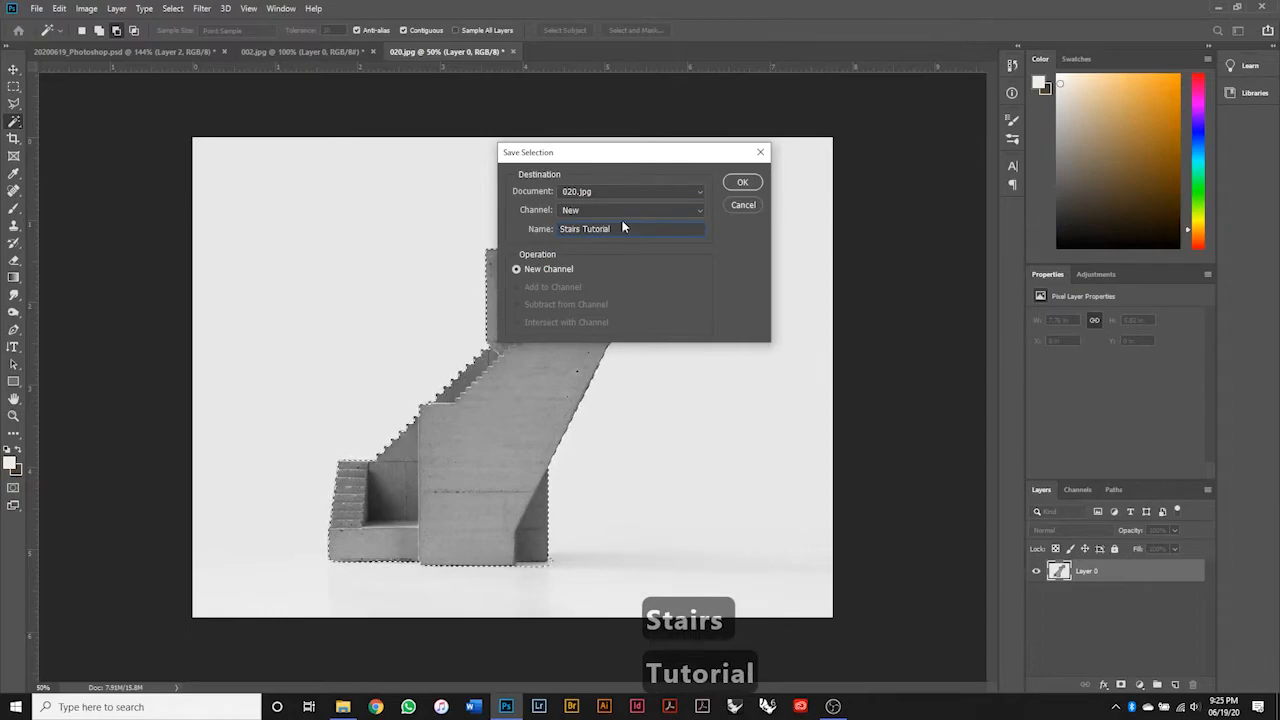
click(742, 182)
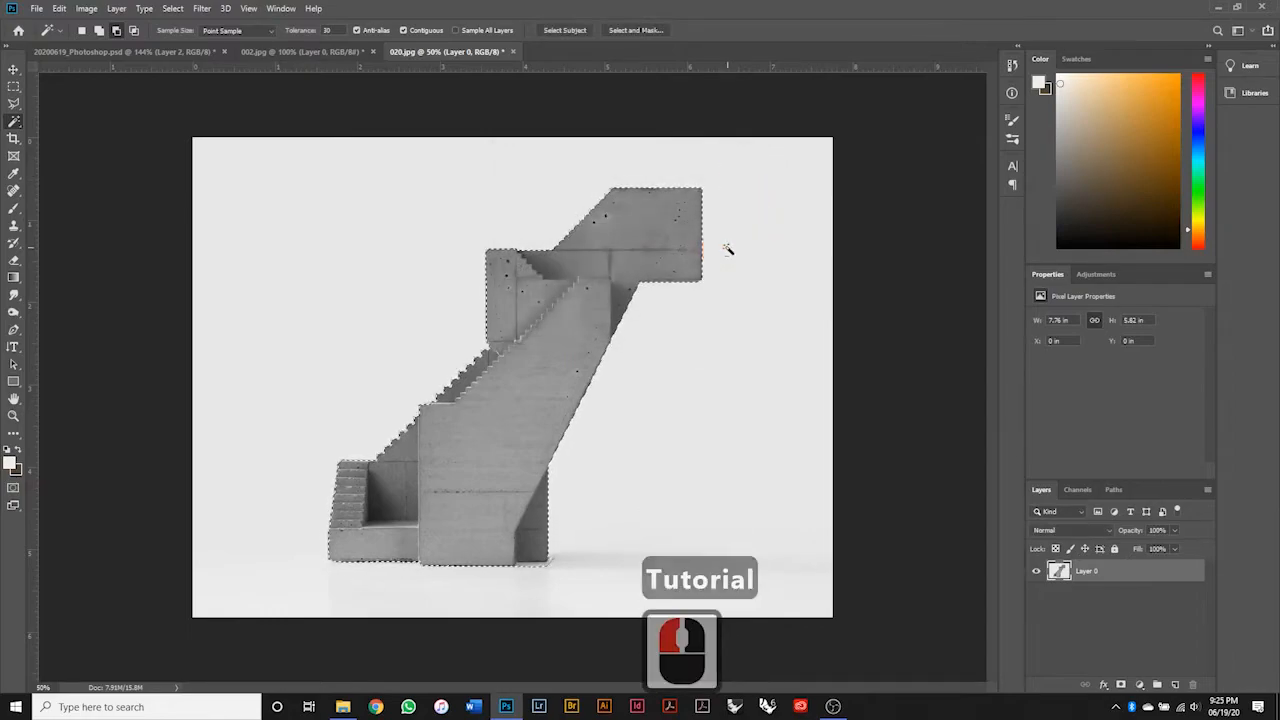
Deselect the stairs and load the saved "Stairs Tutorial" channel as a new selection.
key(ctrl+d)
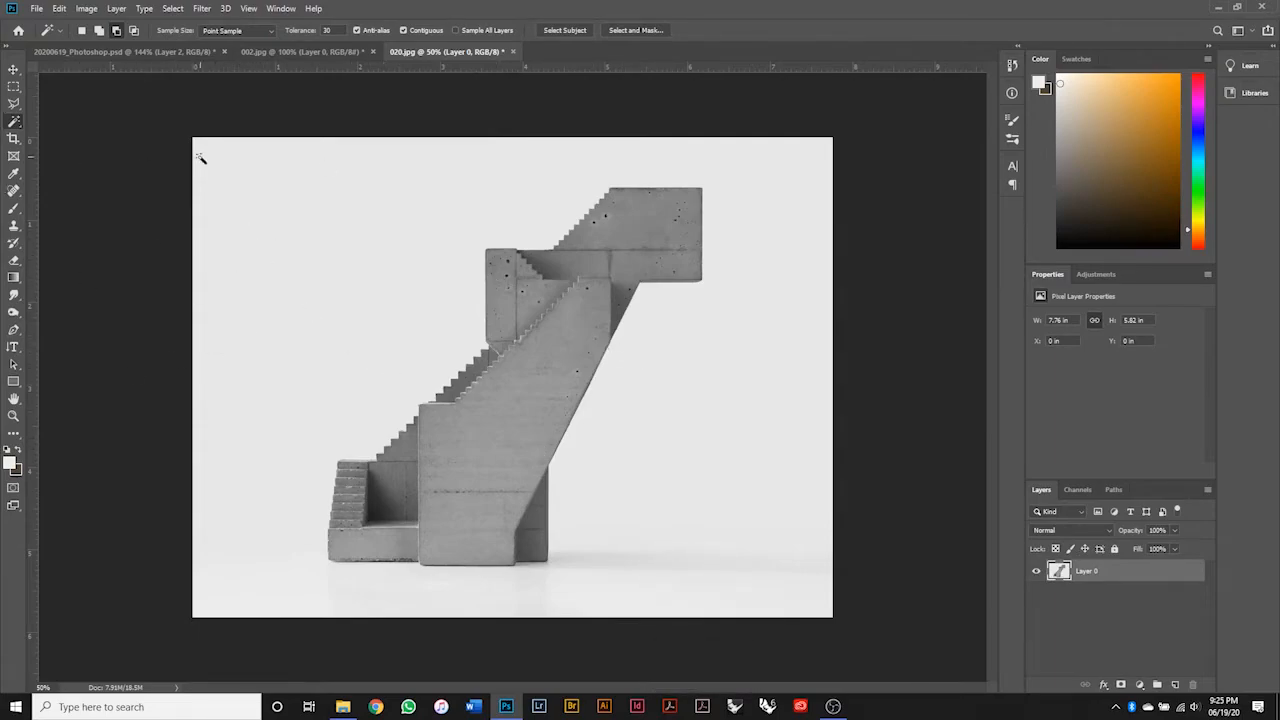
click(173, 9)
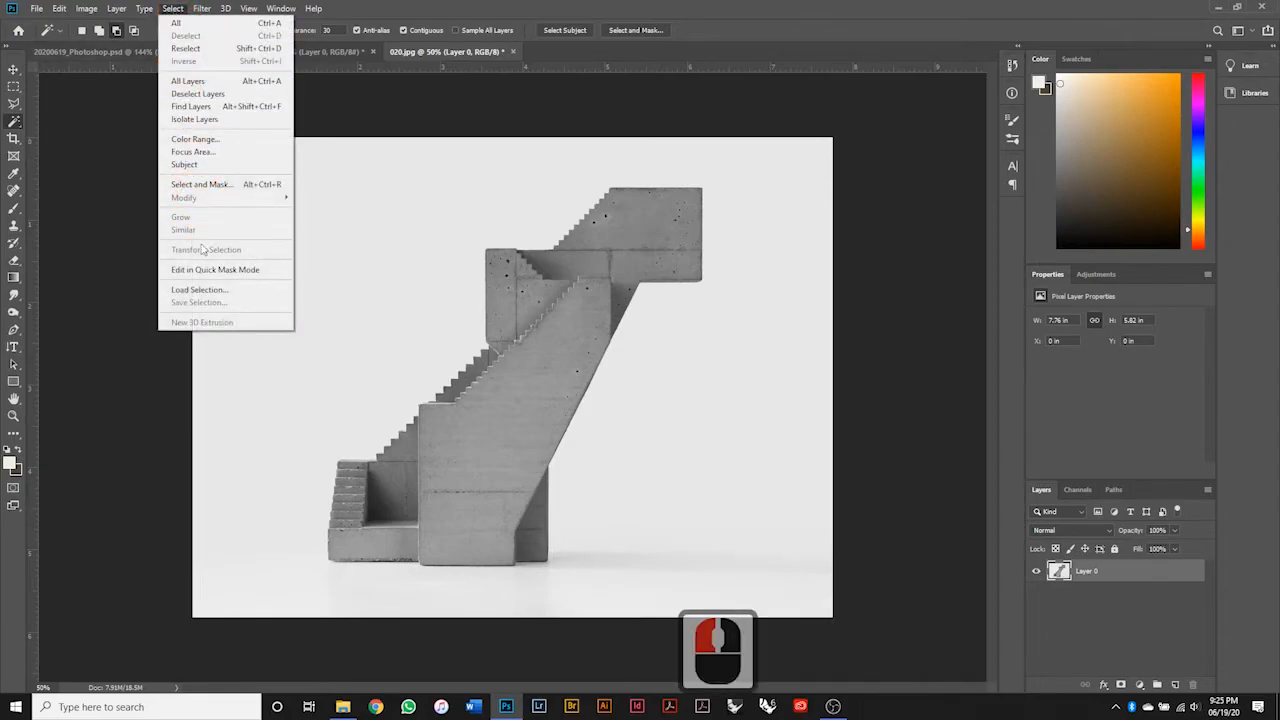
click(199, 289)
click(627, 233)
click(623, 211)
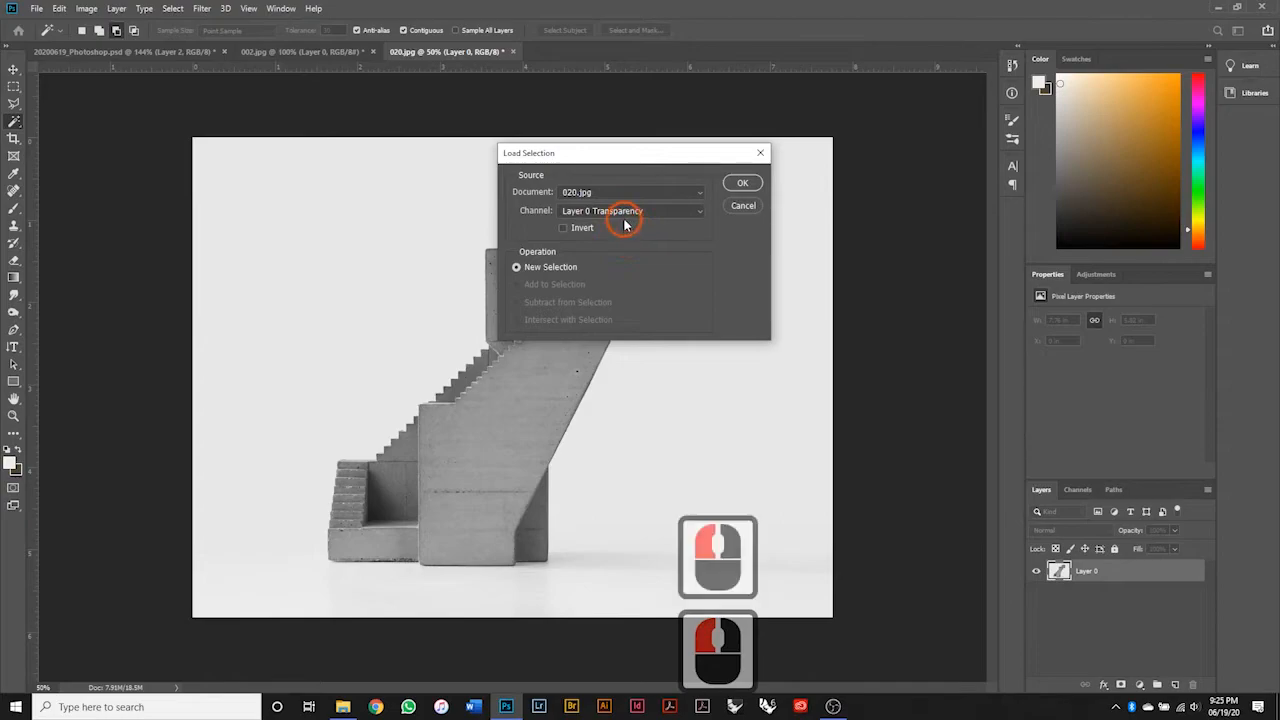
click(607, 281)
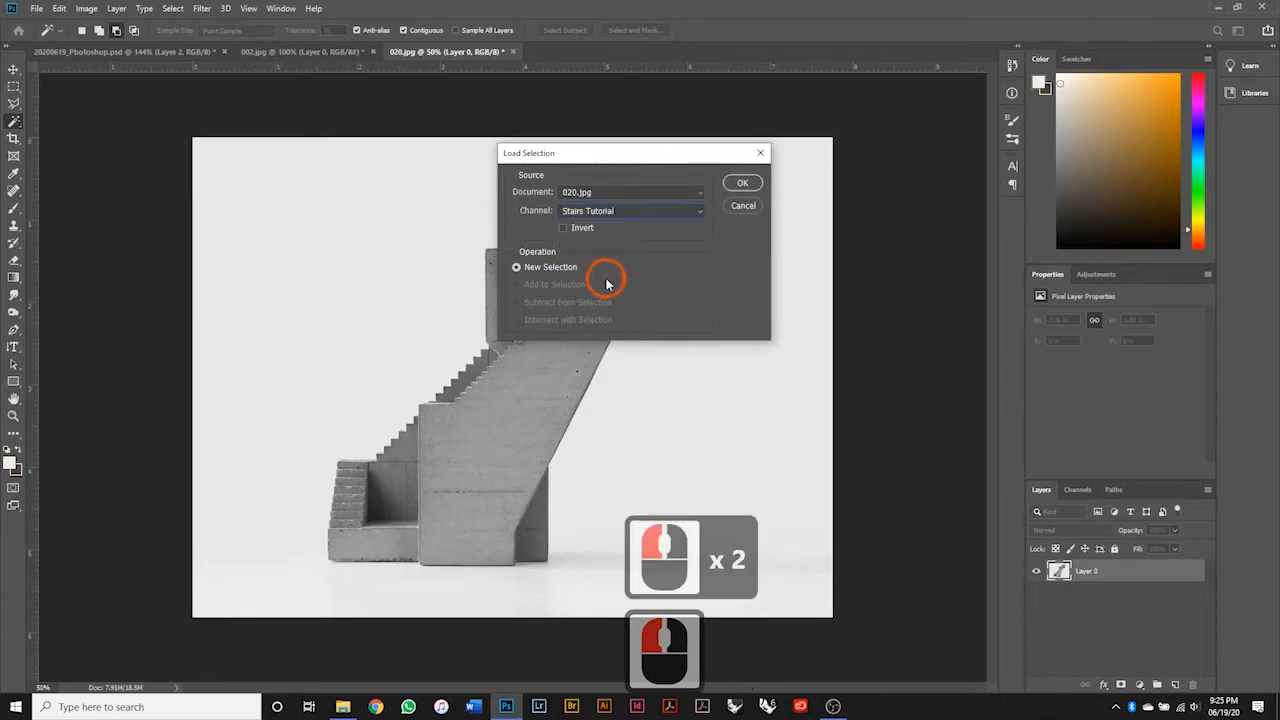
click(742, 184)
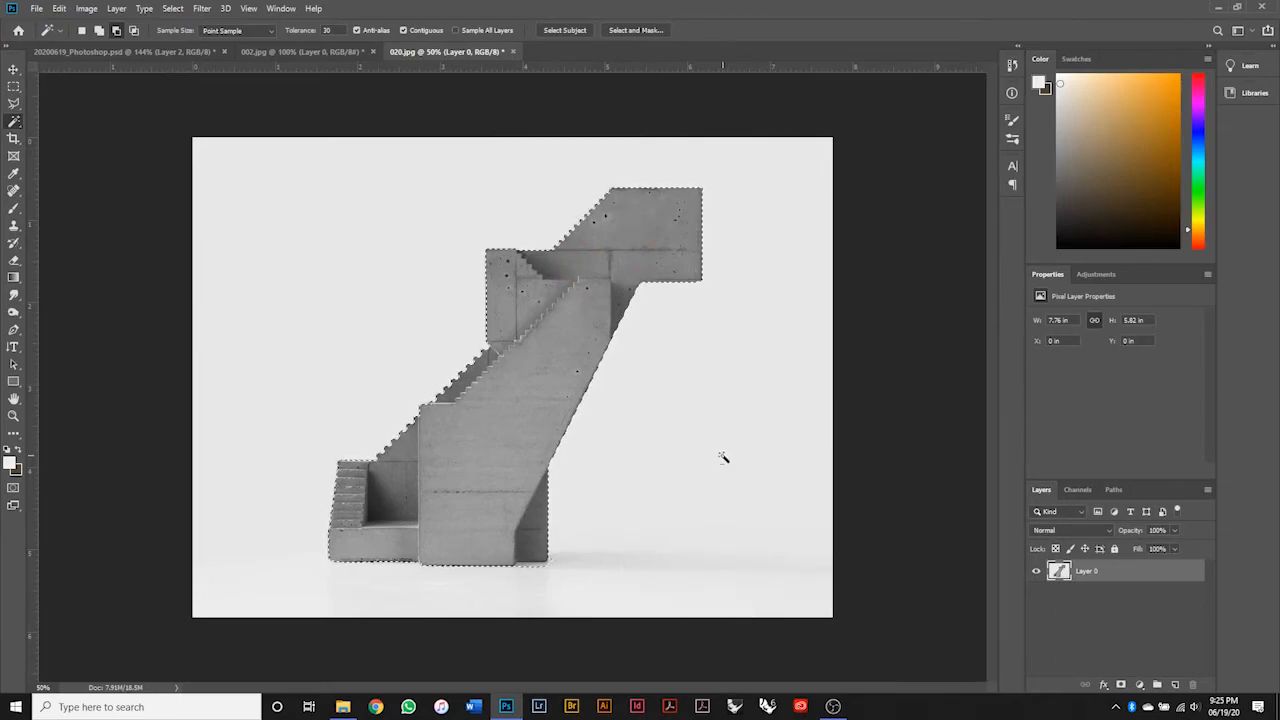
Copy the selected concrete stairs from 020.jpg and paste them into 20200619_Photoshop.psd as a new layer.
key(ctrl+c)
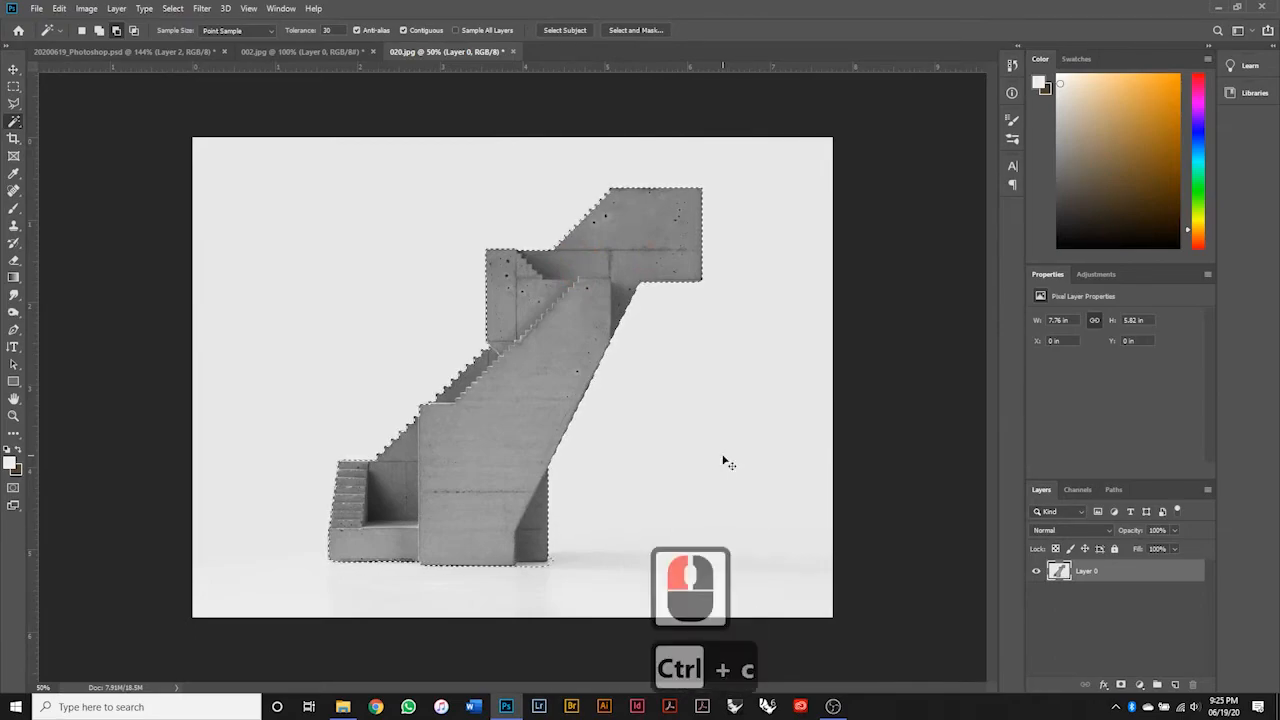
click(120, 51)
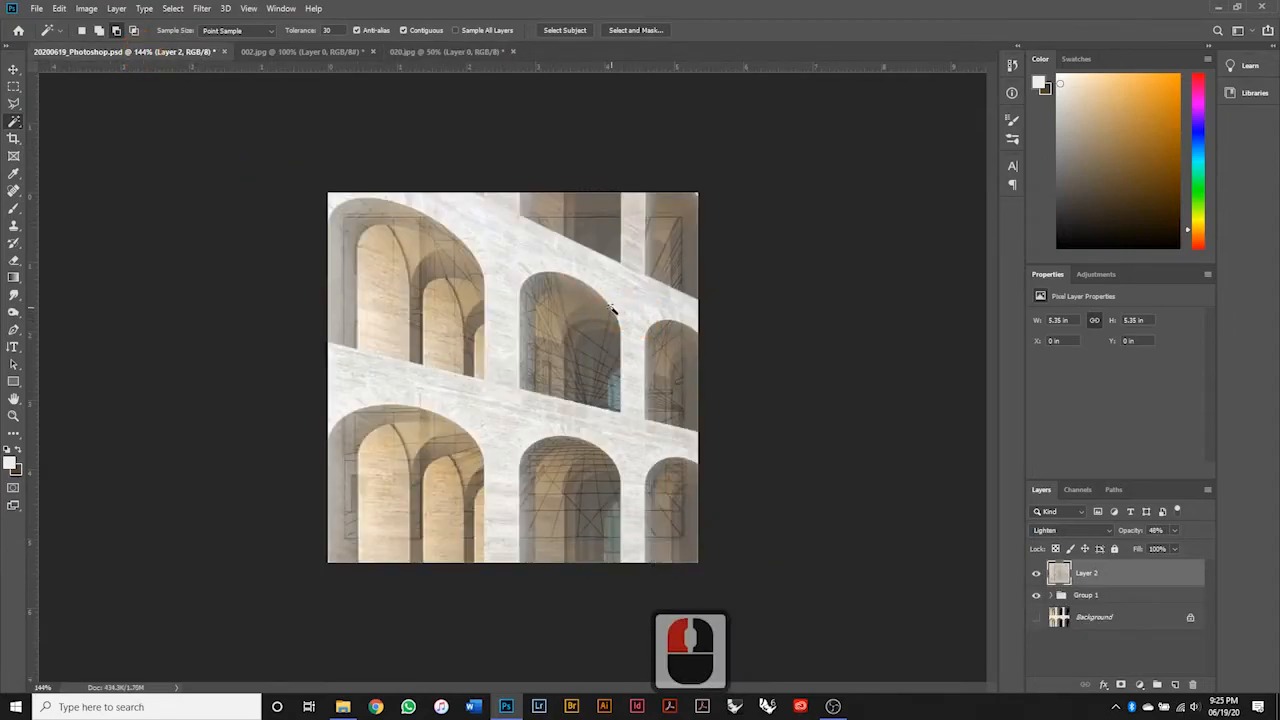
key(ctrl+v)
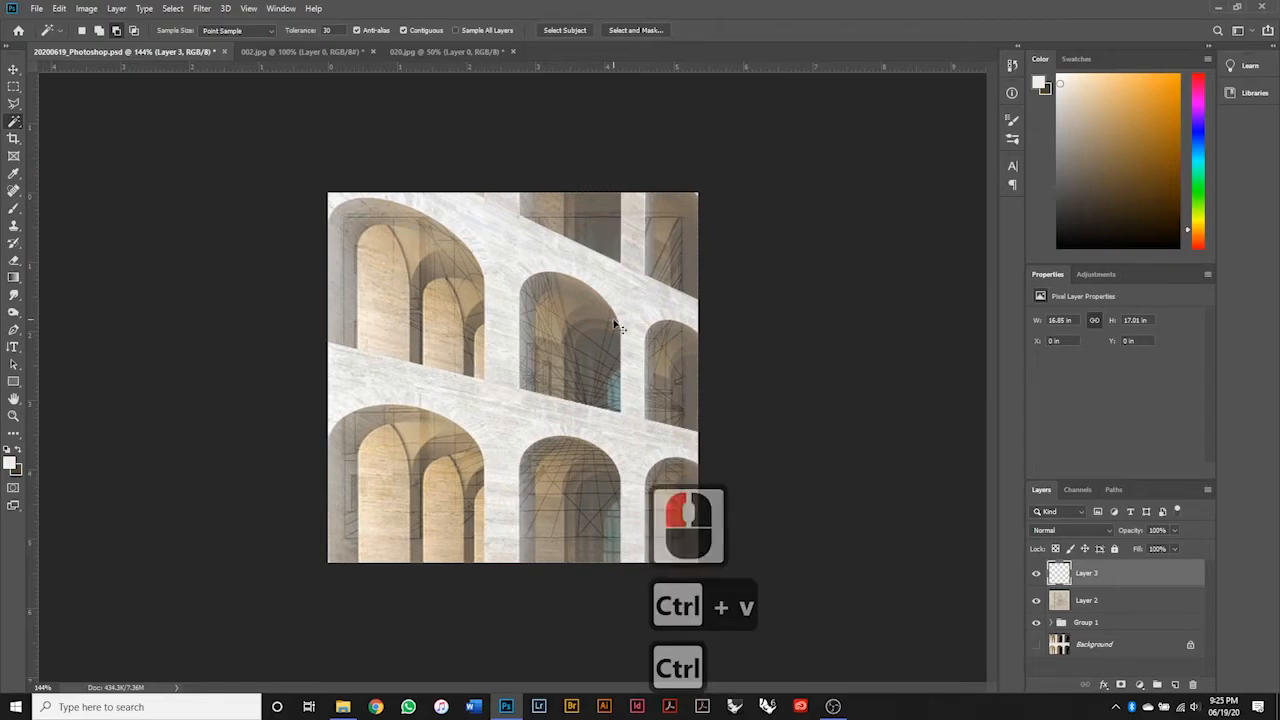
Scale the pasted stairs down with Free Transform to about 31% so they fit the square canvas.
key(ctrl+t)
scroll(576, 257, down, 5)
scroll(576, 257, down, 10)
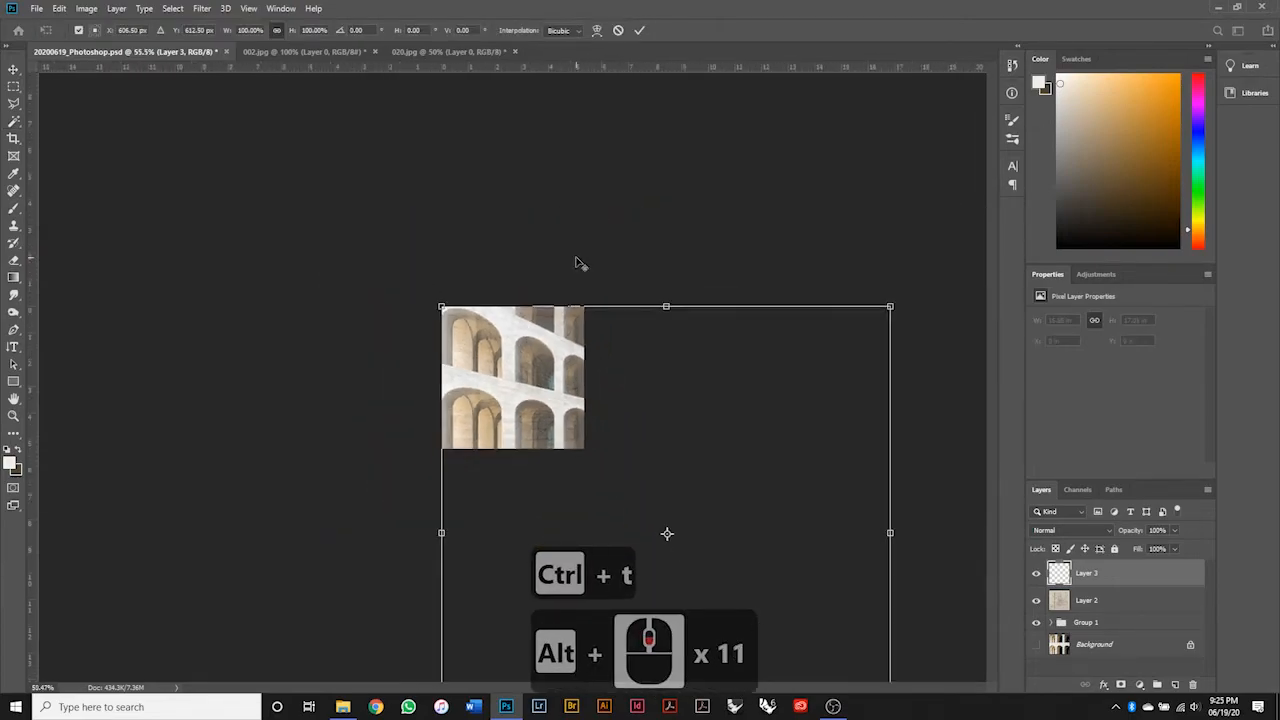
drag(750, 620, 558, 422)
scroll(530, 428, up, 15)
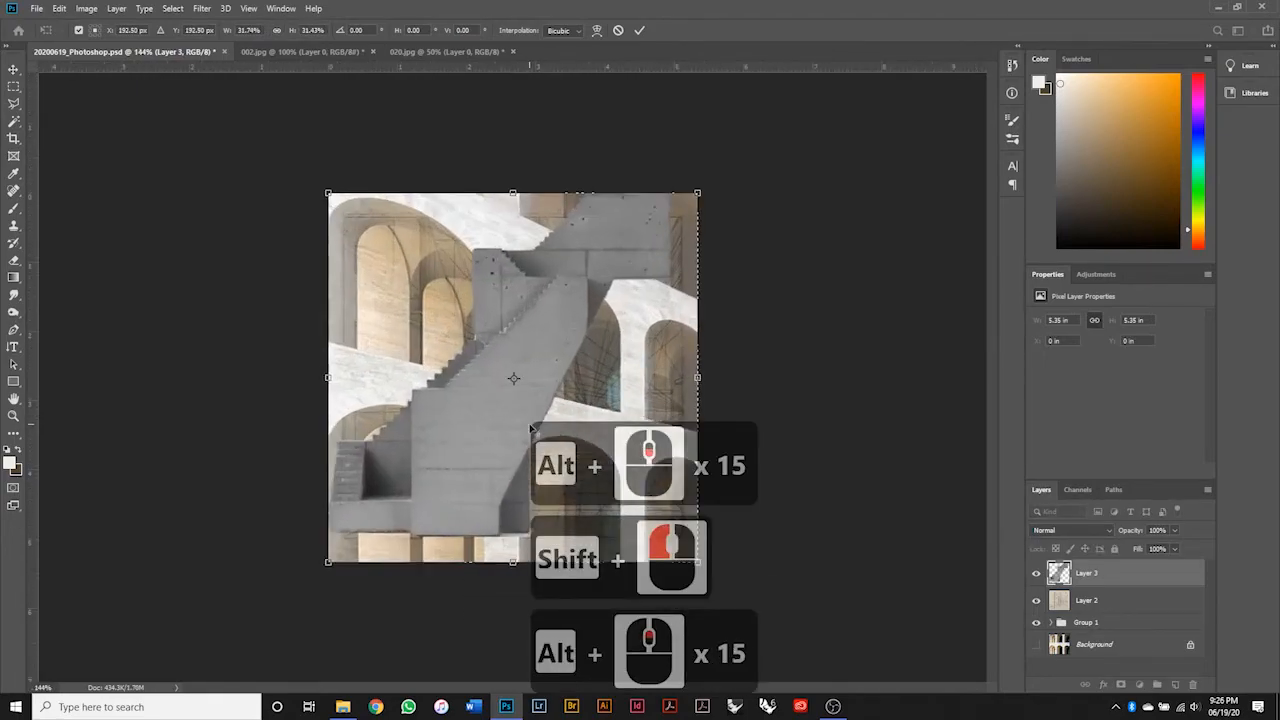
Reshape the stairs to about 5.94 in wide, lowering their top edge and extending them past the canvas's lower and right edges, and apply the transform.
drag(517, 567, 512, 601)
drag(513, 193, 614, 304)
drag(690, 454, 729, 452)
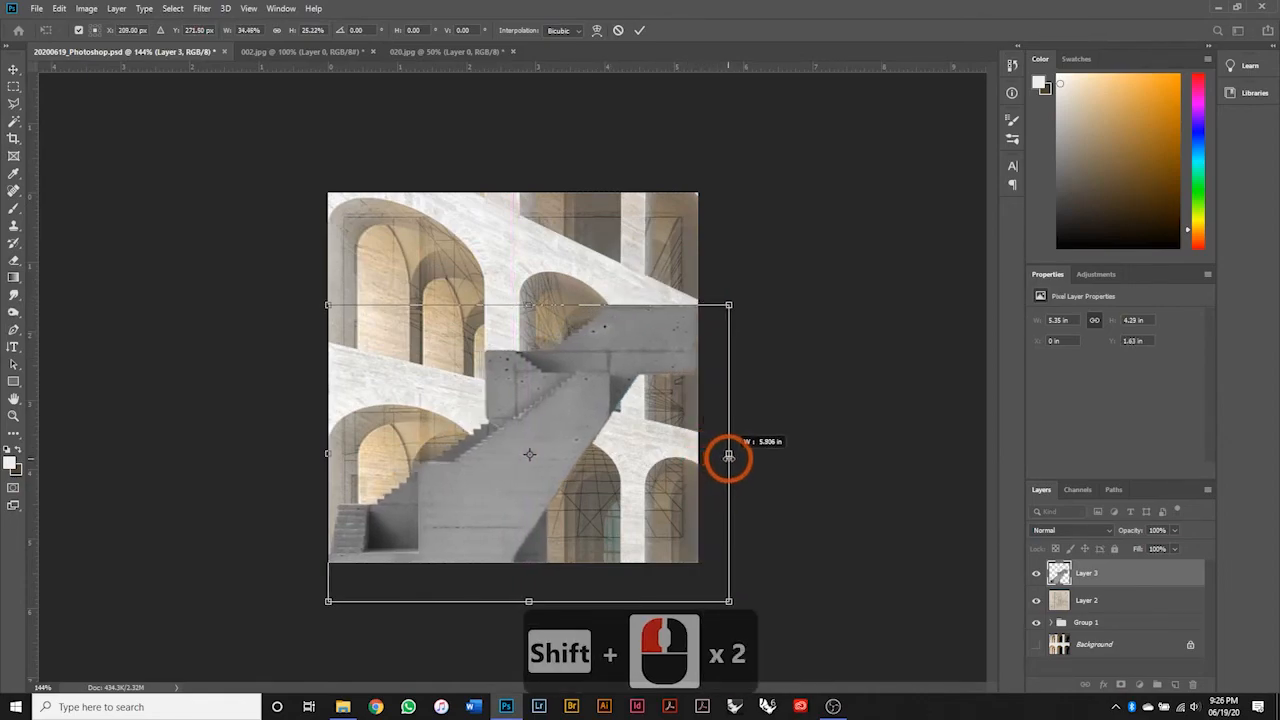
drag(528, 304, 528, 302)
key(Return)
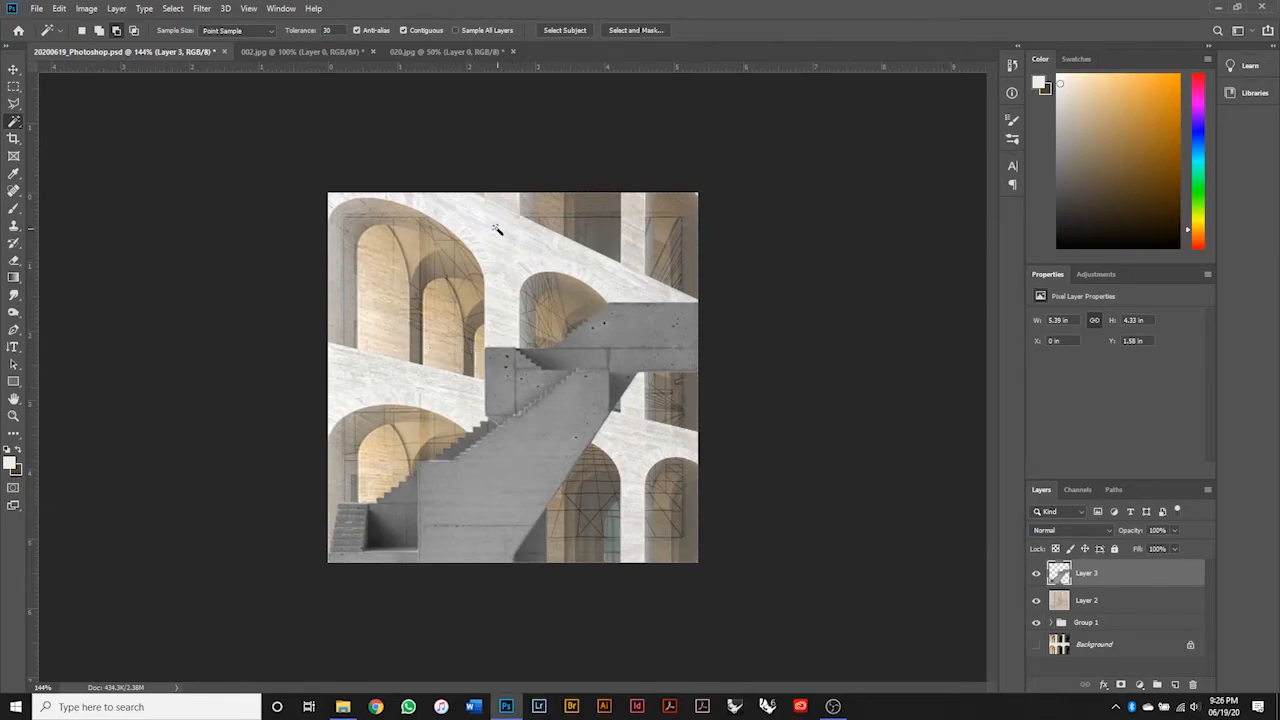
Set the stairs layer's blend mode to Lighten and move it directly below the perspective drawing layer.
click(1062, 530)
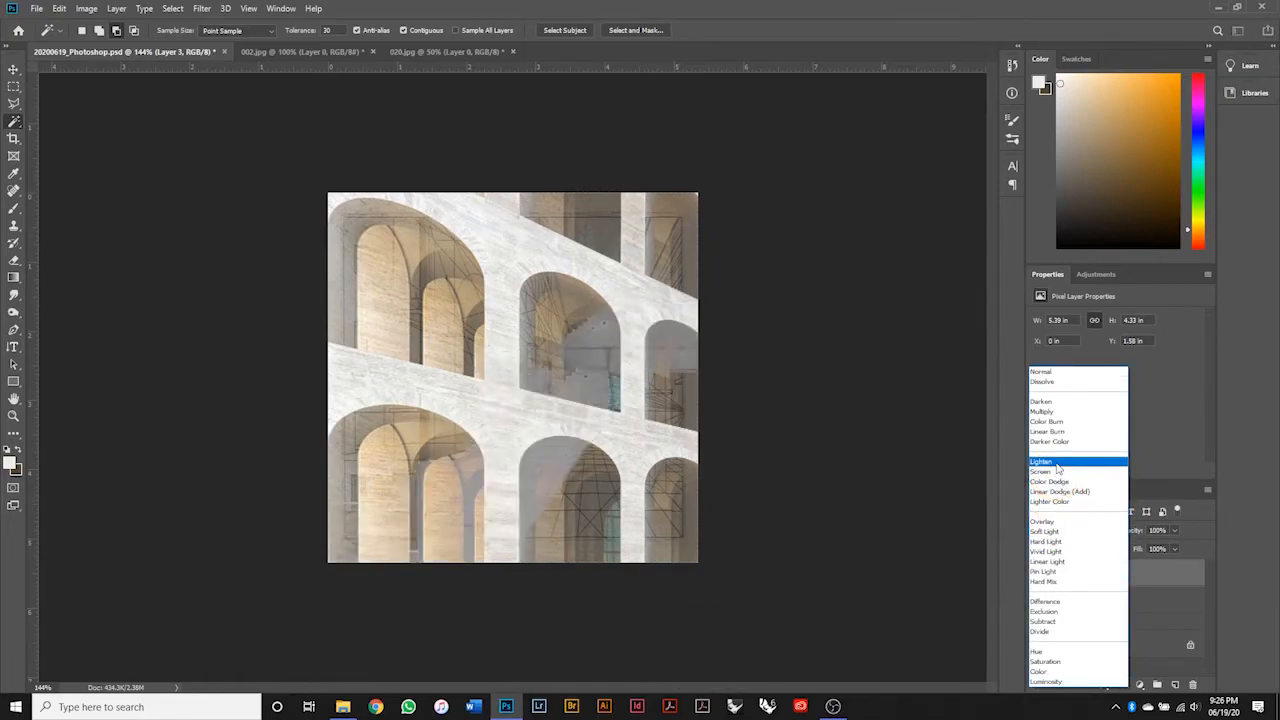
click(1058, 465)
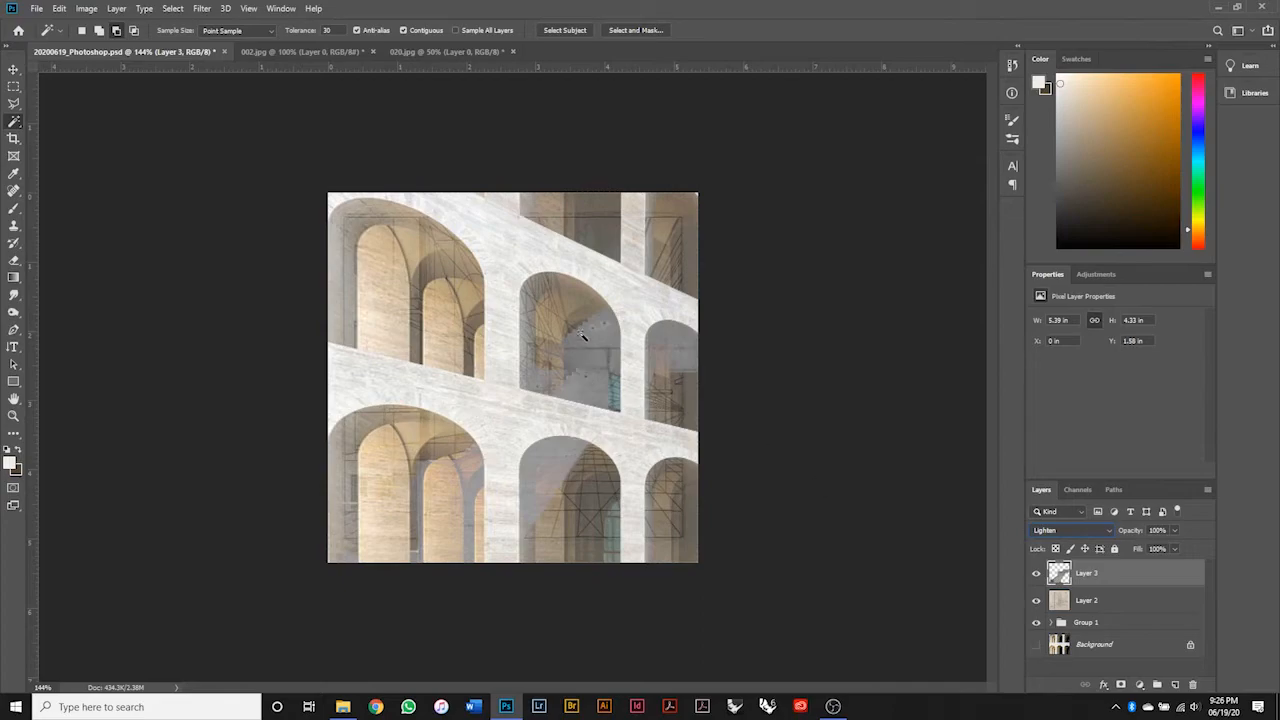
drag(1092, 584, 1096, 612)
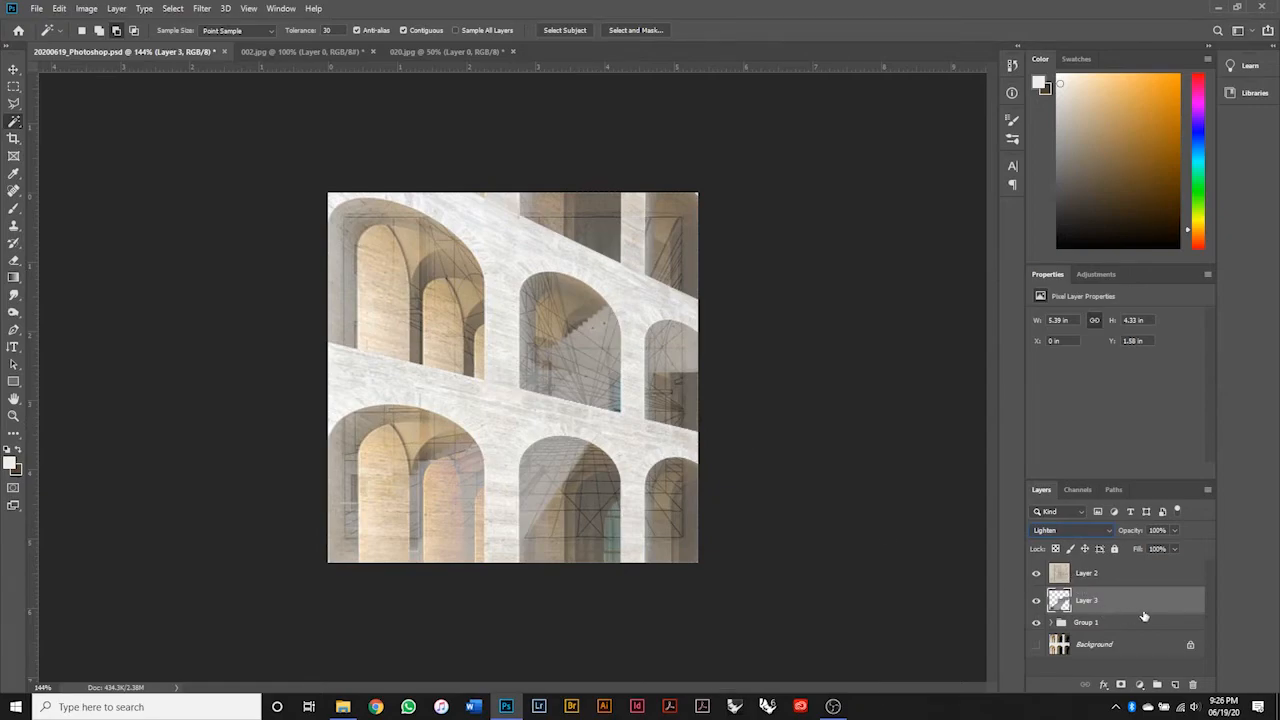
mouse_move(1092, 600)
mouse_down()
mouse_move(1096, 574)
mouse_move(1098, 604)
mouse_up()
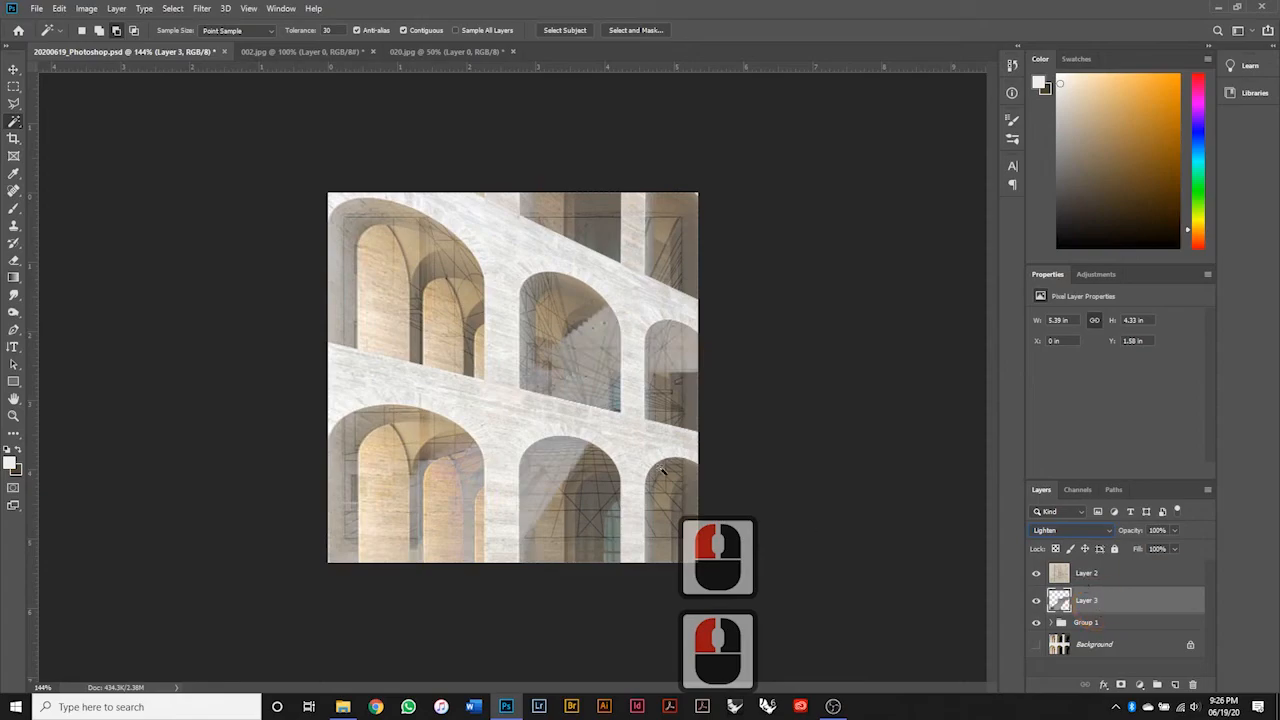
click(1077, 540)
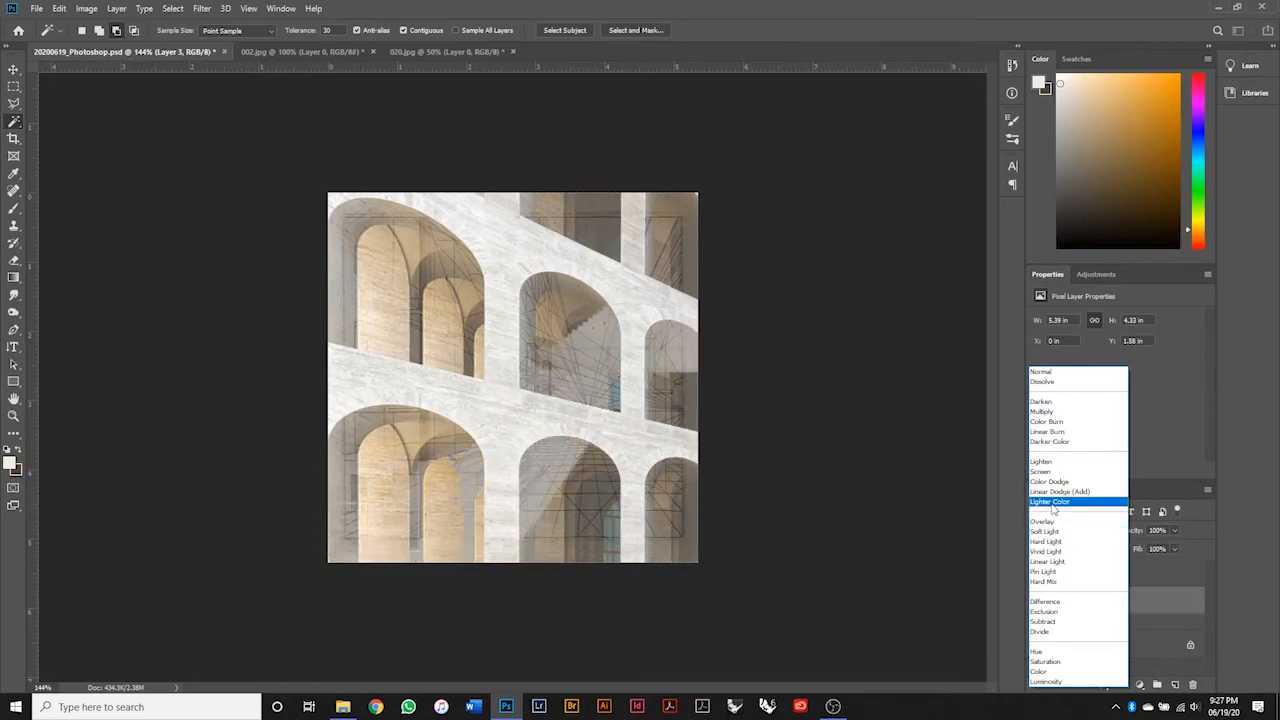
click(1041, 461)
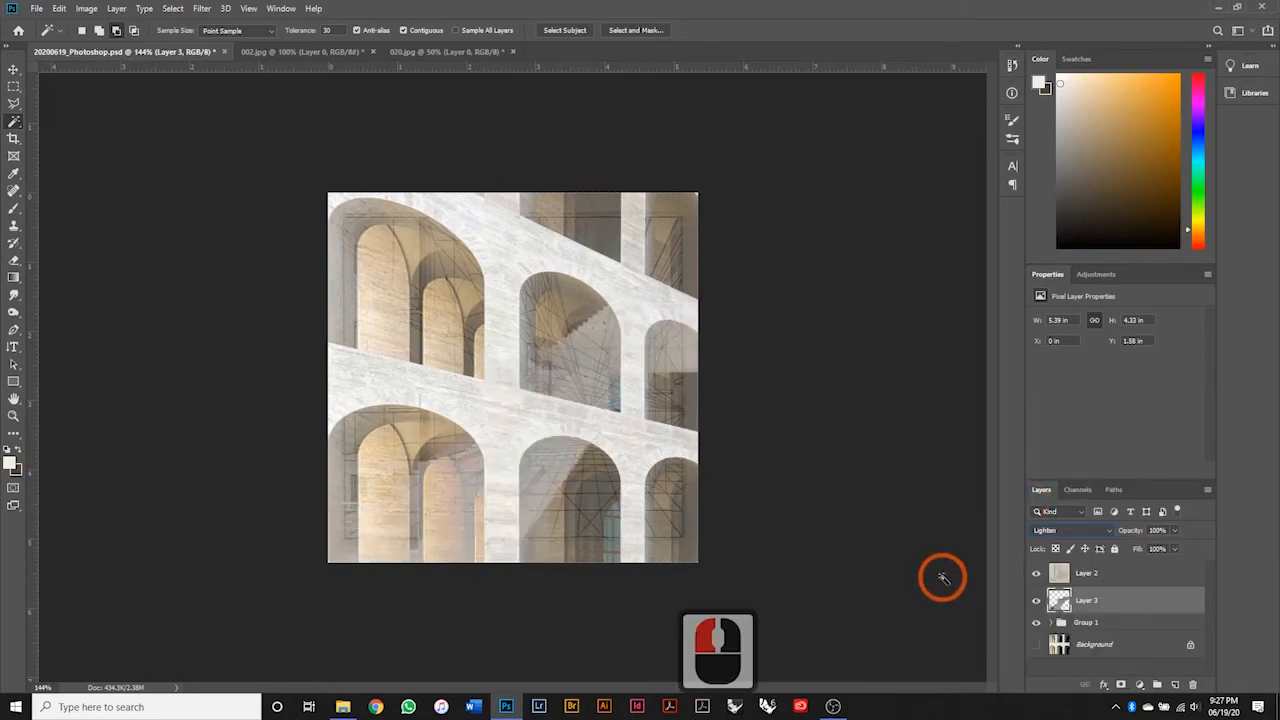